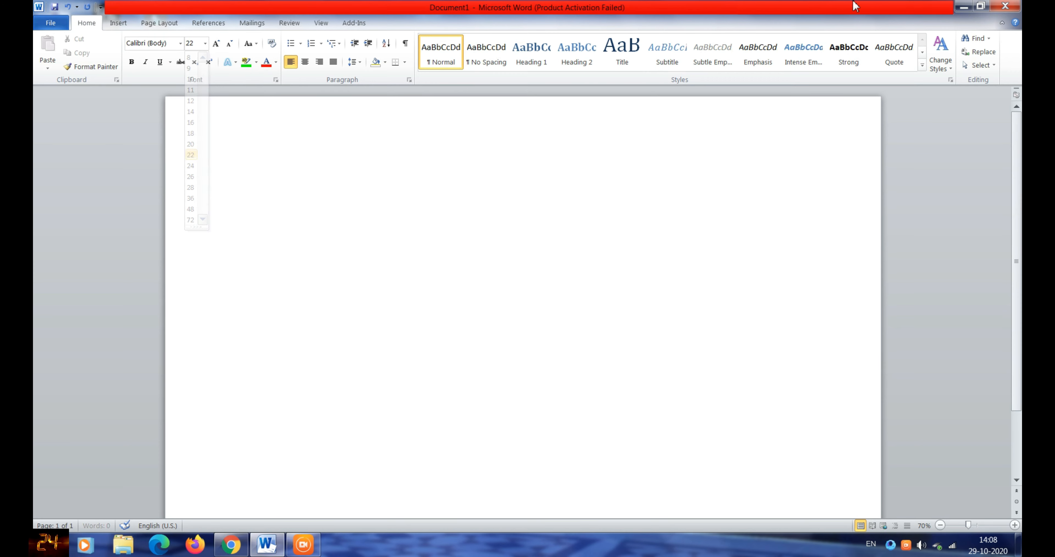
- Type the test heading 'Hello guys, Now lets create a certificate' in bold, italic, underlined 36 pt
text(Saksham)
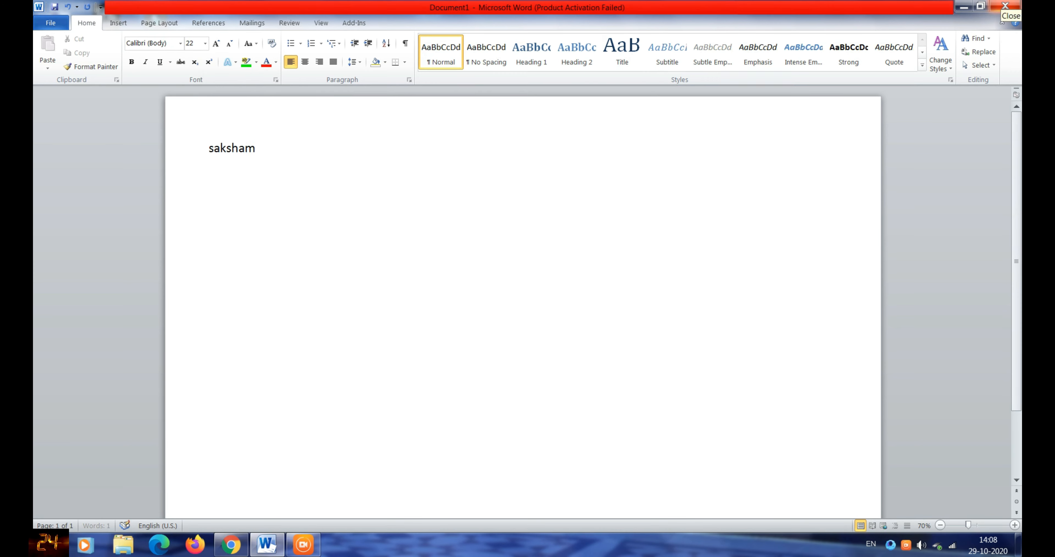
key(BackSpace)
key(BackSpace)
key(BackSpace)
key(BackSpace)
key(BackSpace)
key(BackSpace)
key(BackSpace)
text(Hello)
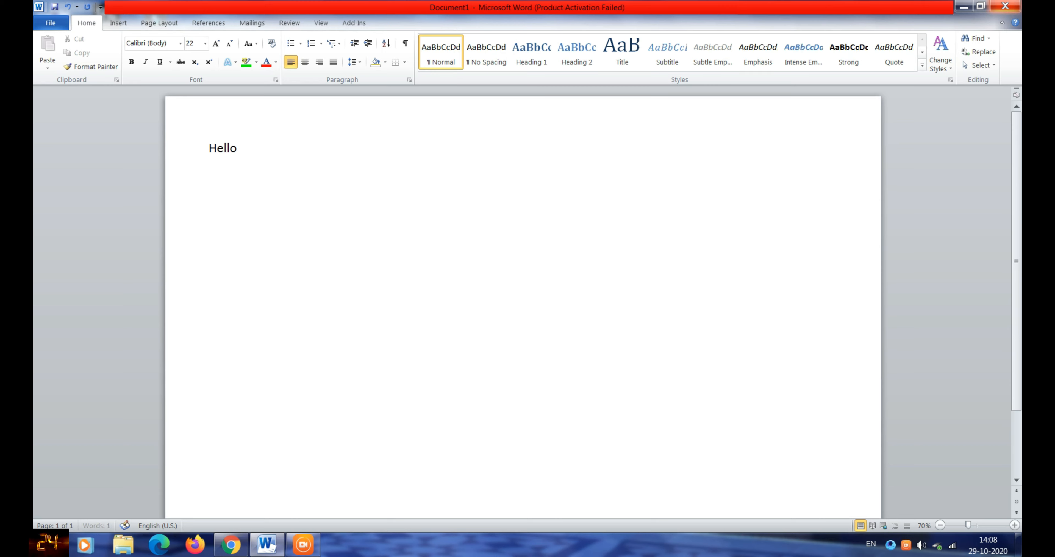
text( guys, Now let)
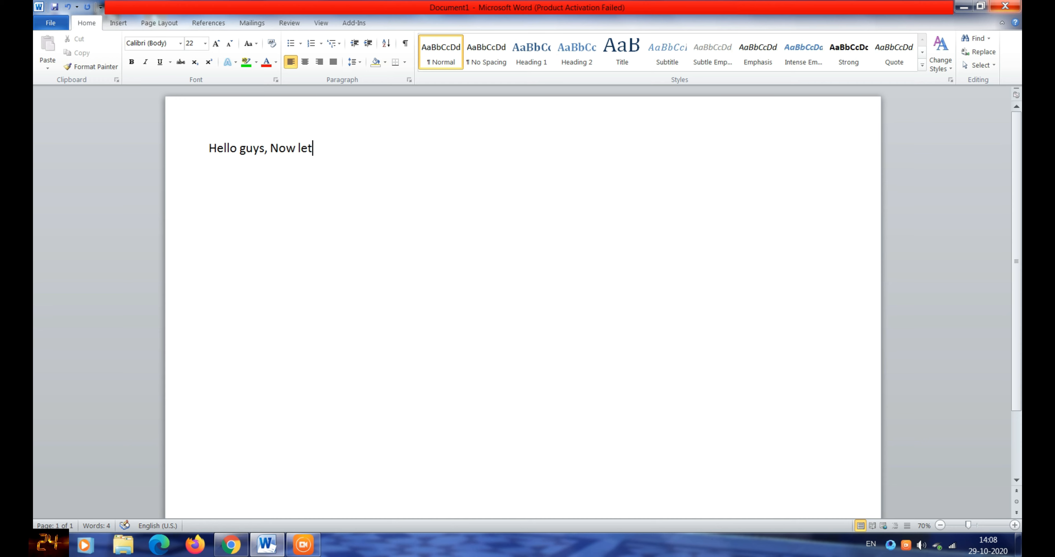
text(s create a certif)
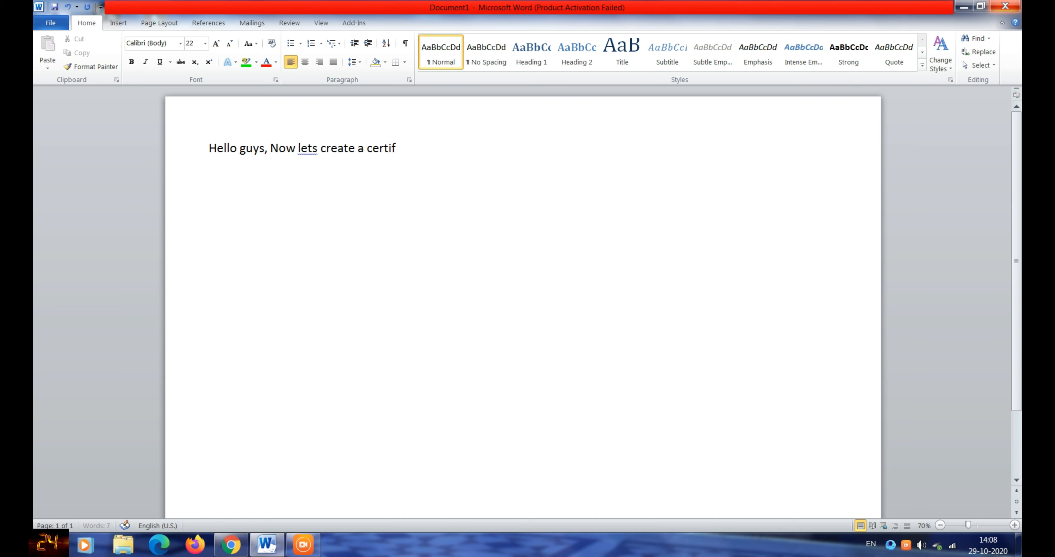
text(icate)
key(ctrl+a)
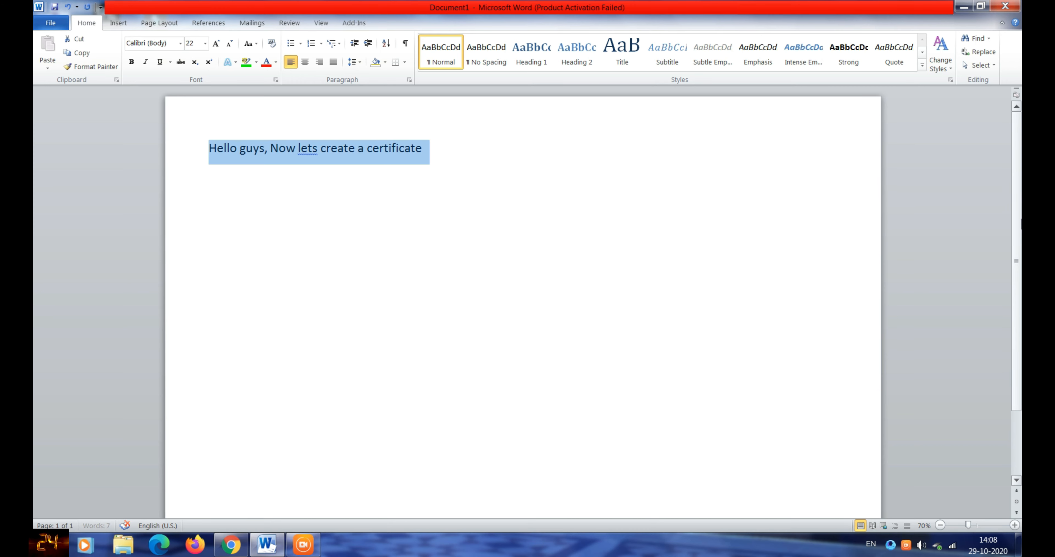
click(132, 63)
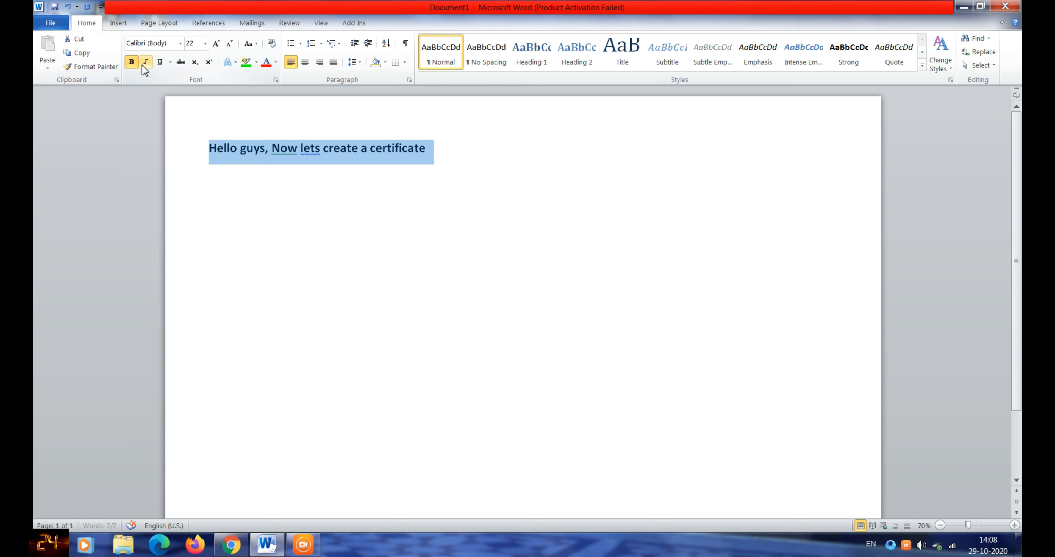
click(144, 62)
click(159, 62)
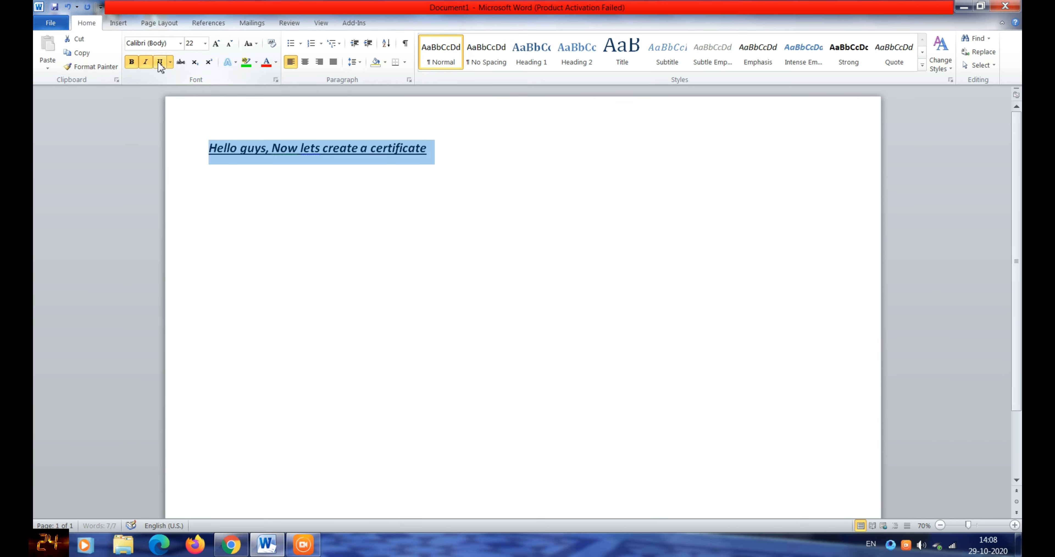
click(206, 44)
click(189, 192)
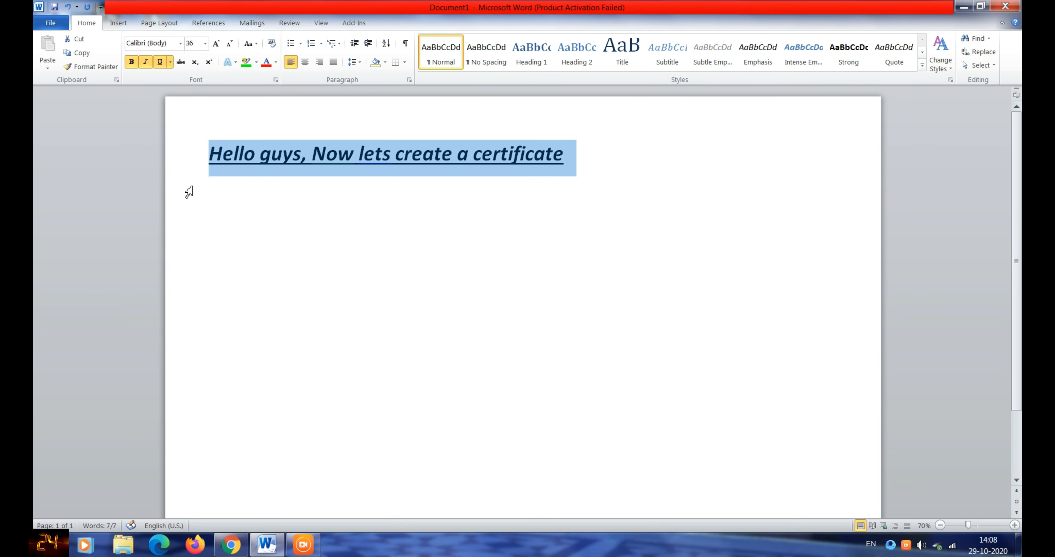
click(588, 176)
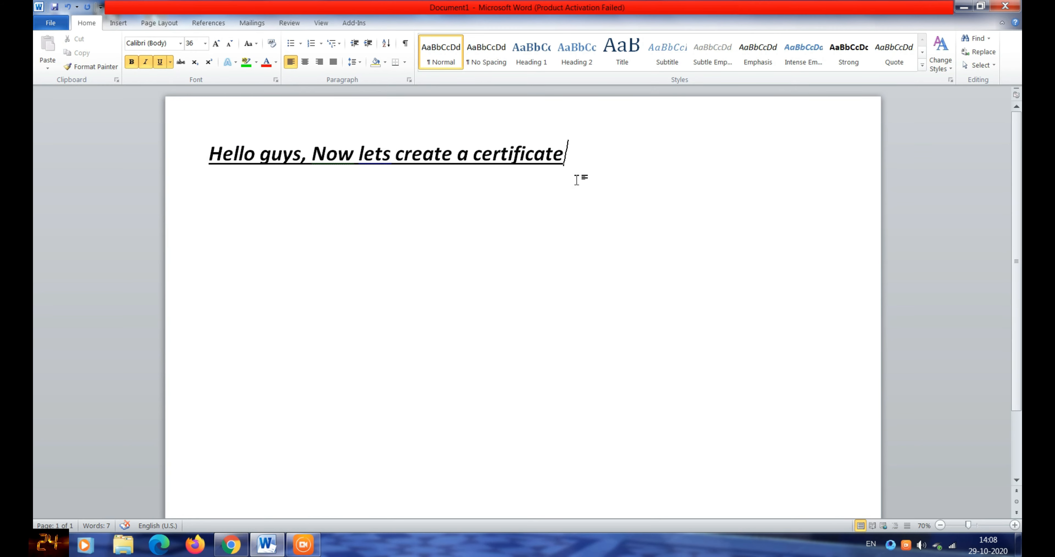
- Delete the heading, set the font size to 24, and show the document's File info view
key(ctrl+a)
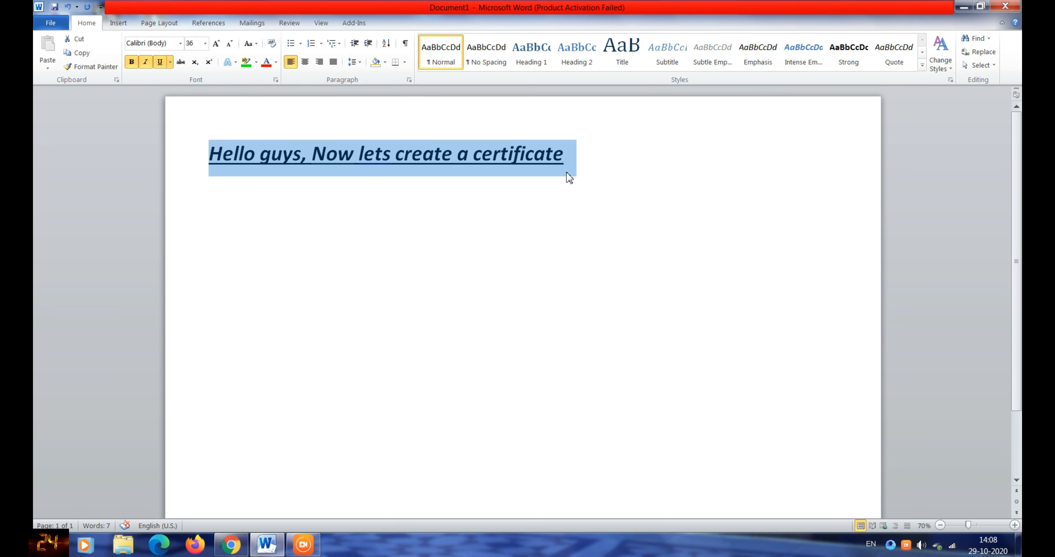
key(BackSpace)
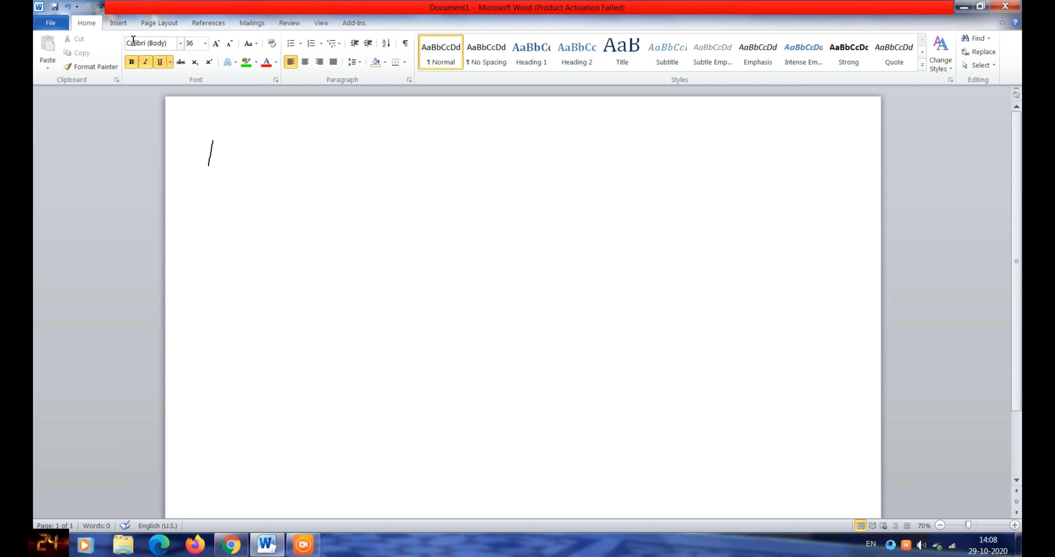
click(205, 43)
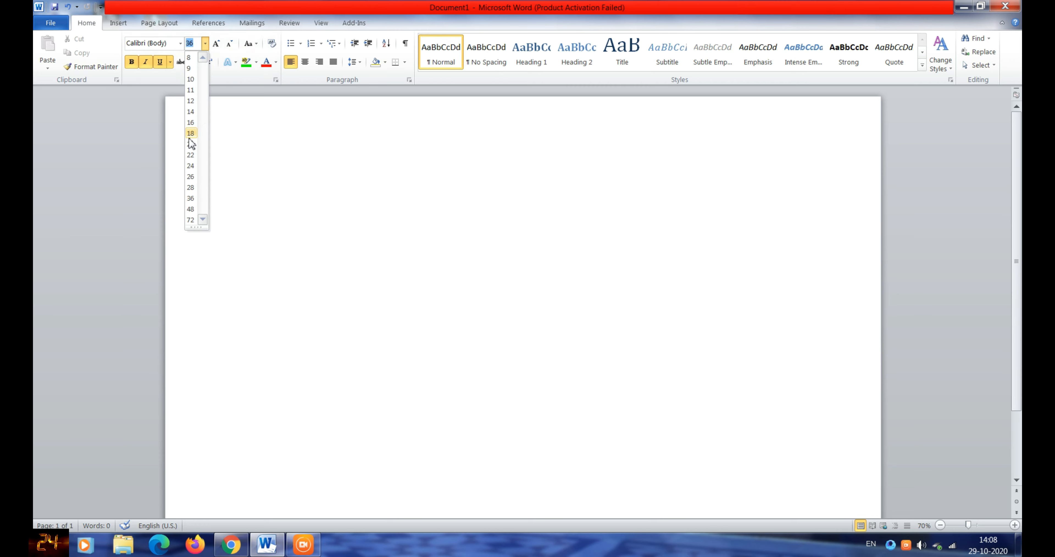
click(190, 165)
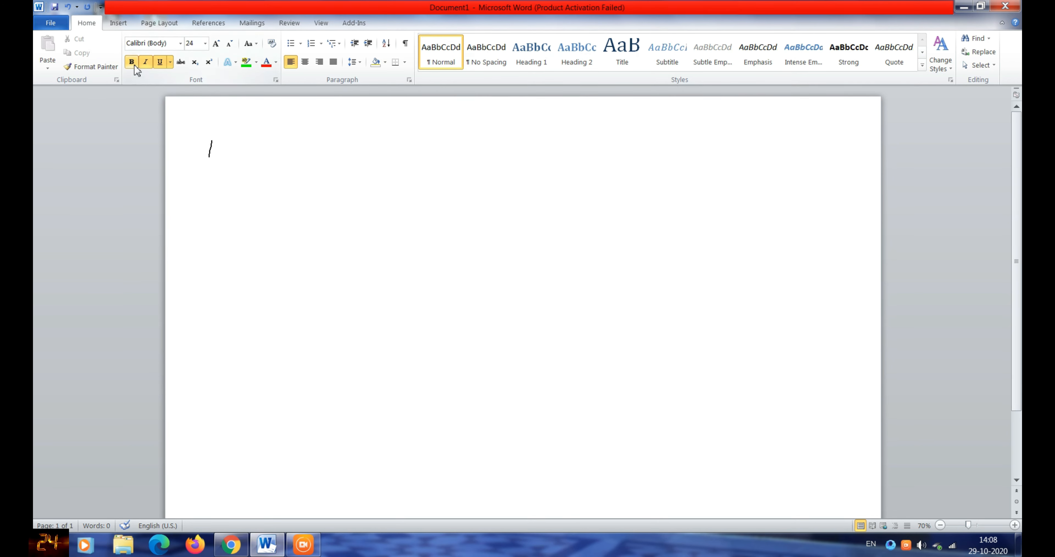
click(50, 21)
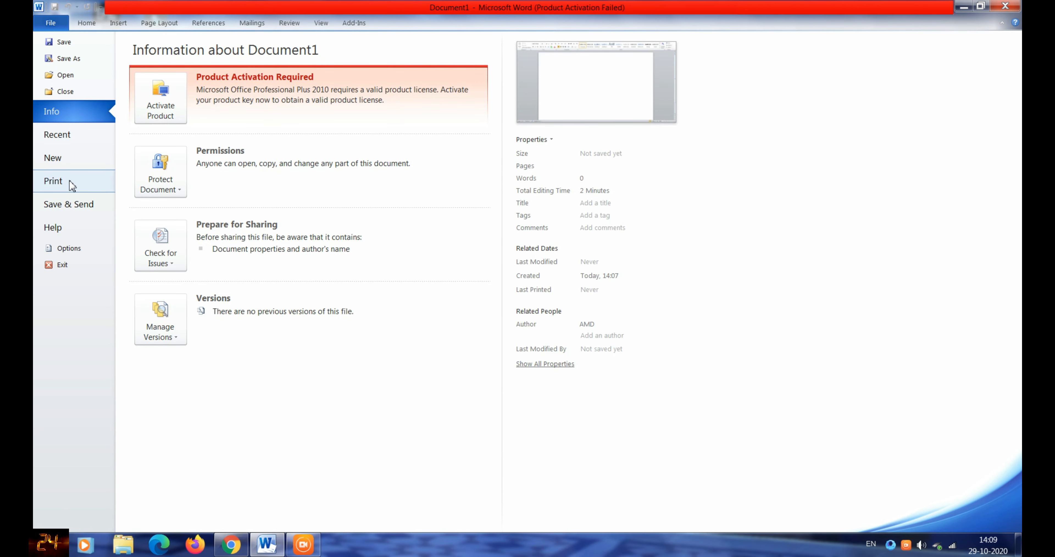
- Browse the Certificates templates under File > New and preview the World's Best award certificate
click(81, 159)
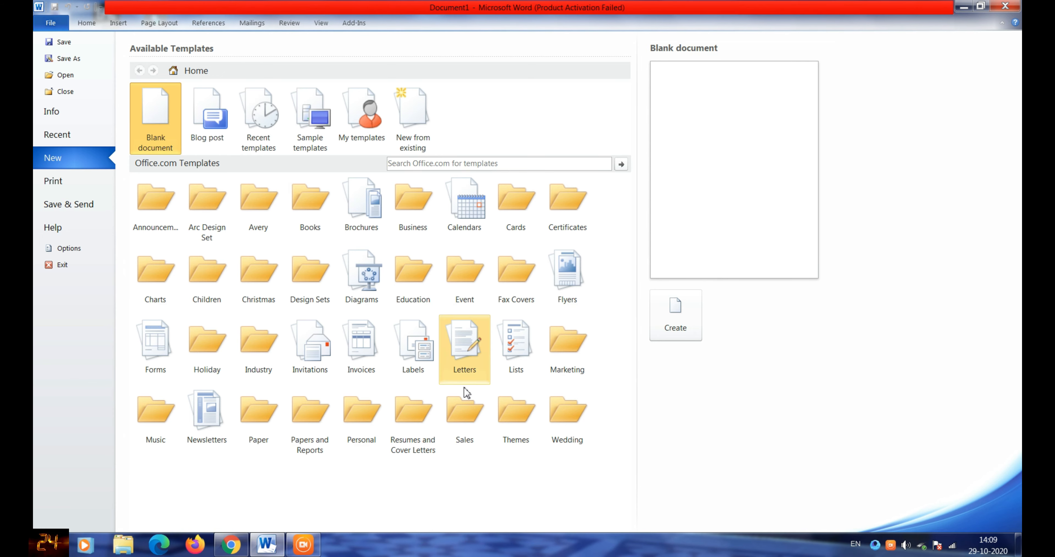
click(572, 216)
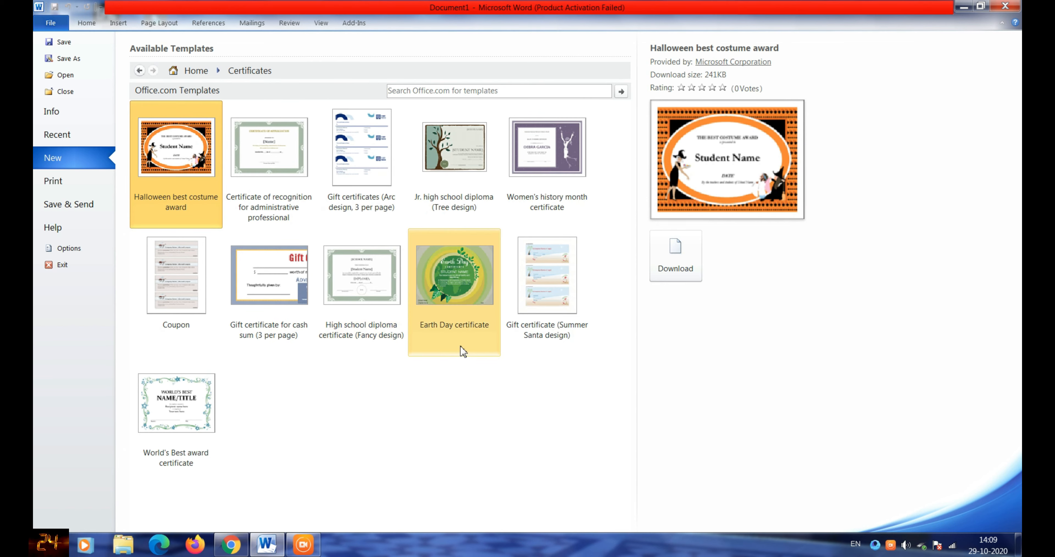
click(180, 409)
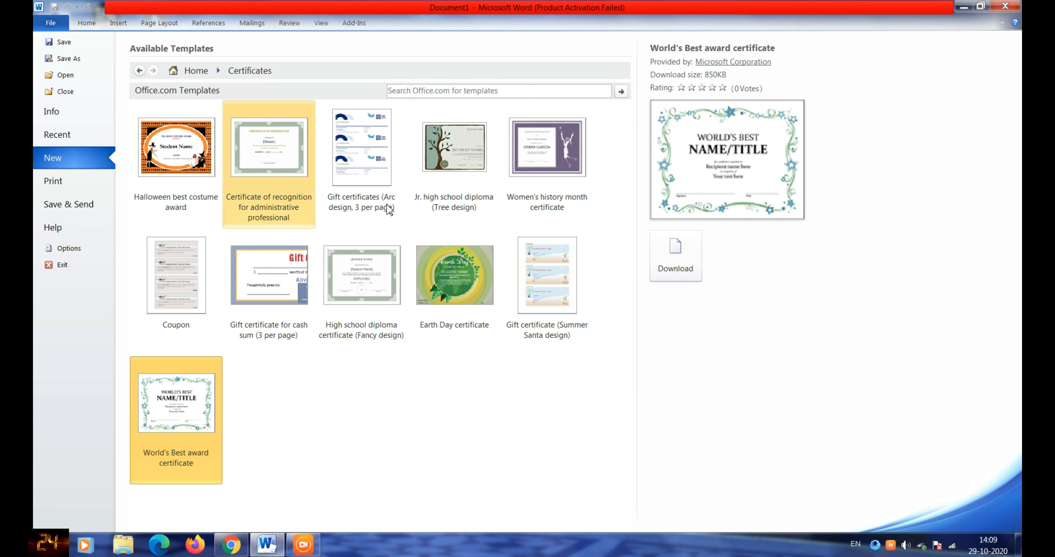
- Compare several other certificate templates, then download the World's Best award certificate
click(478, 289)
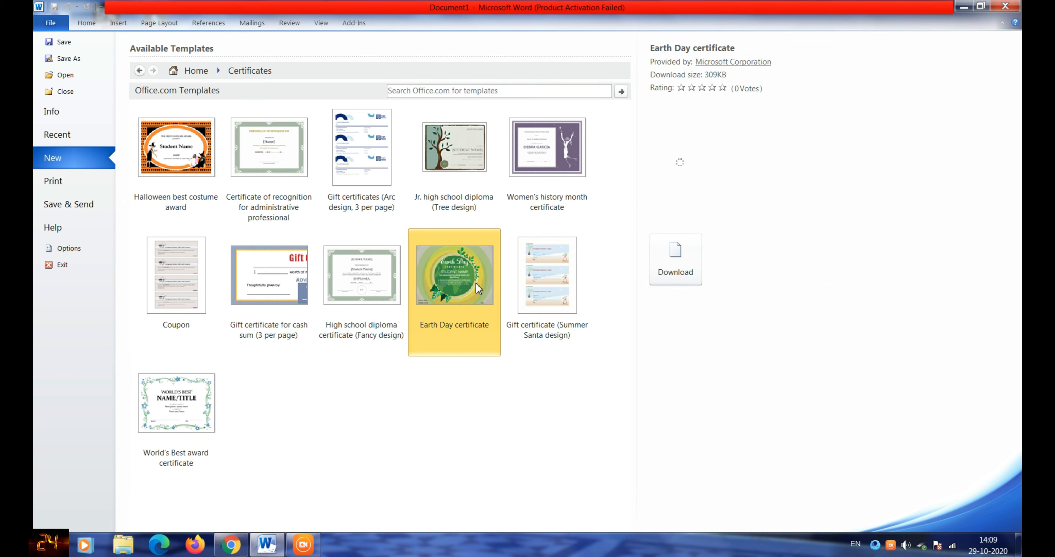
click(545, 282)
click(527, 141)
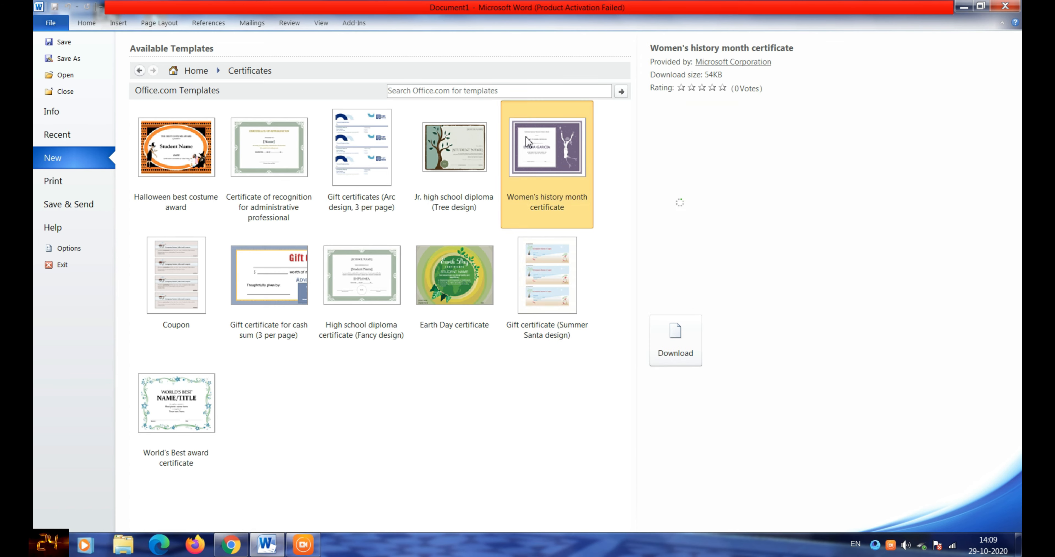
click(467, 147)
click(325, 158)
click(263, 161)
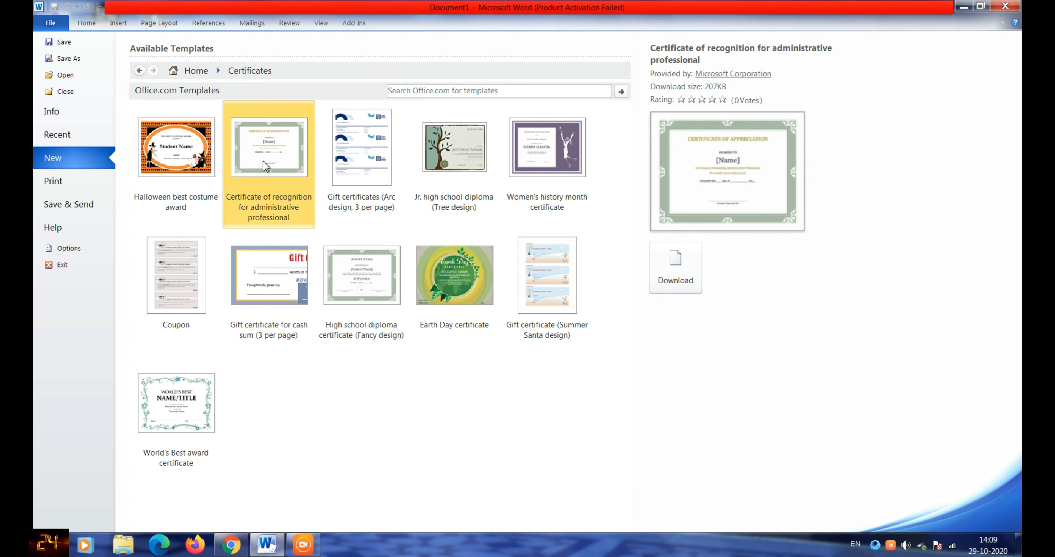
click(181, 462)
click(674, 255)
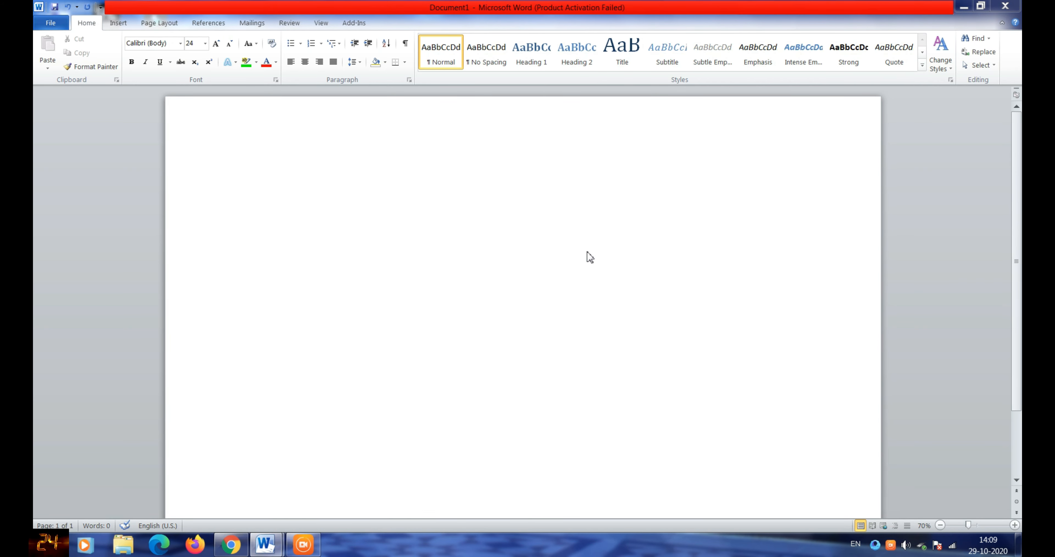
- Delete the NAME/TITLE placeholder so the name line under WORLD'S BEST is empty
scroll(433, 192, down, 3)
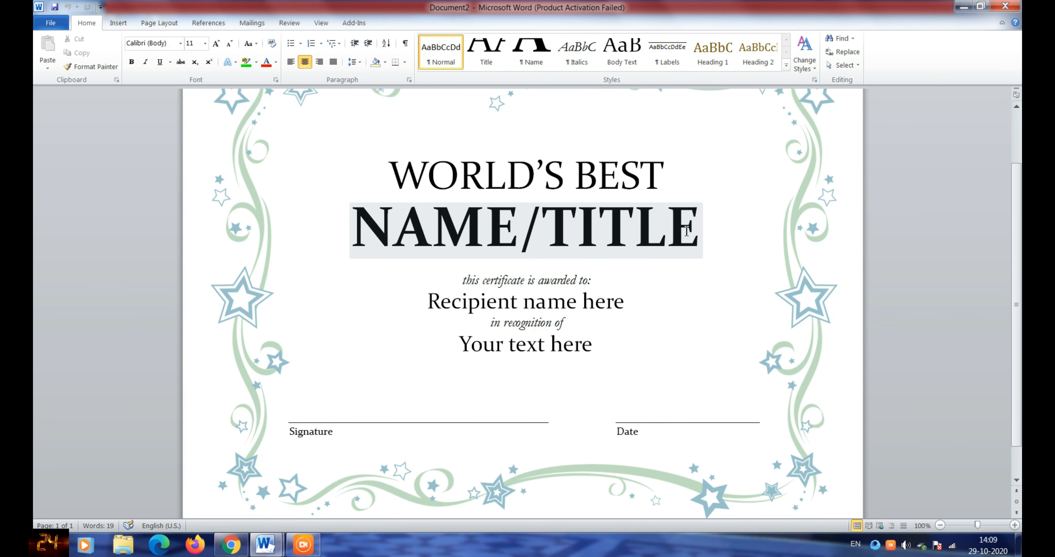
triple_click(666, 188)
click(676, 178)
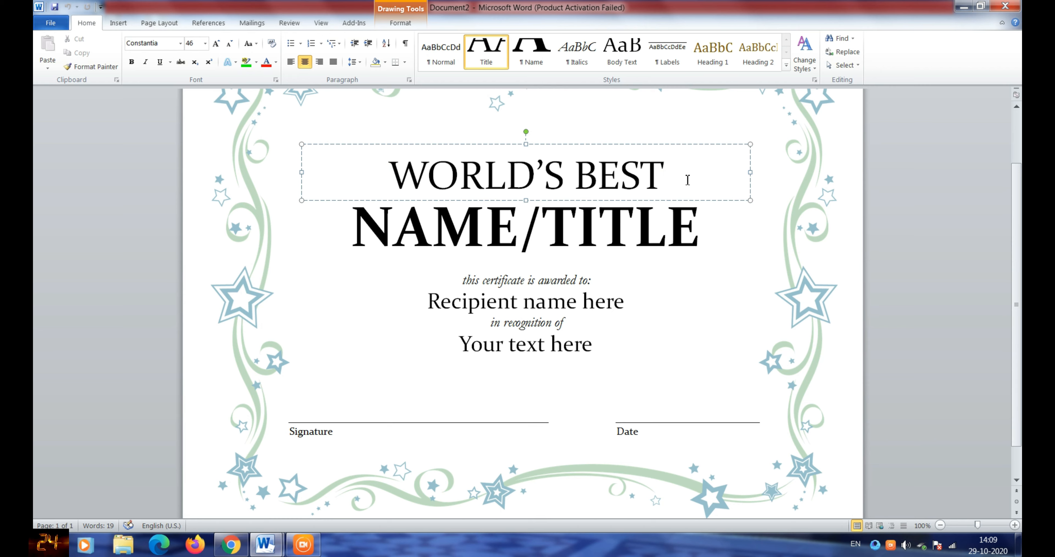
click(706, 213)
triple_click(706, 213)
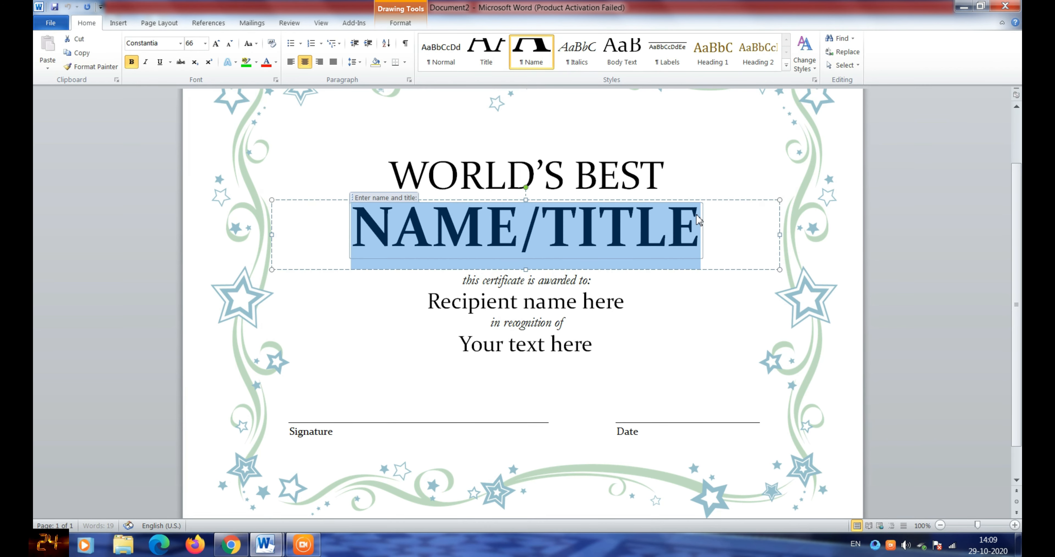
key(BackSpace)
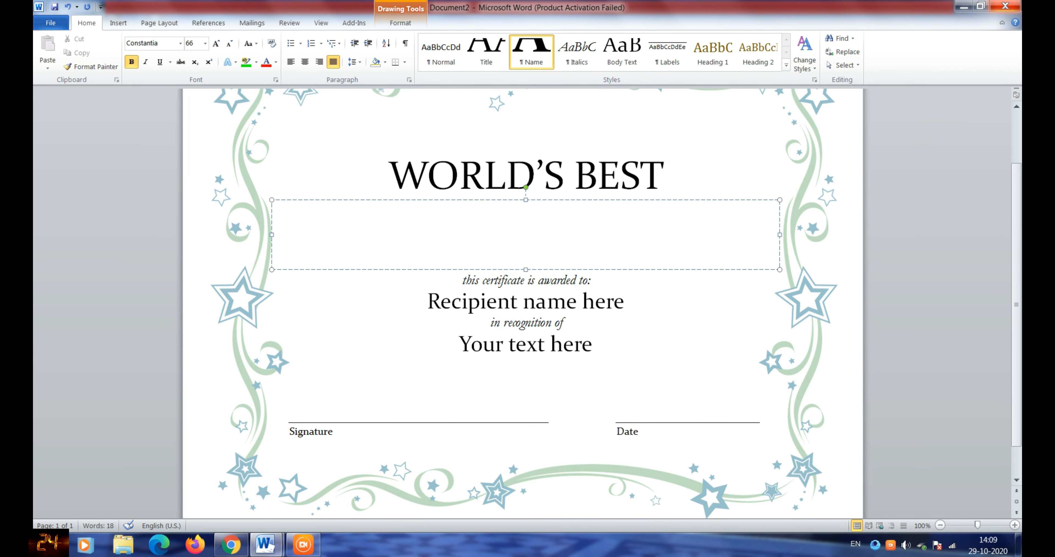
text(TANZZ)
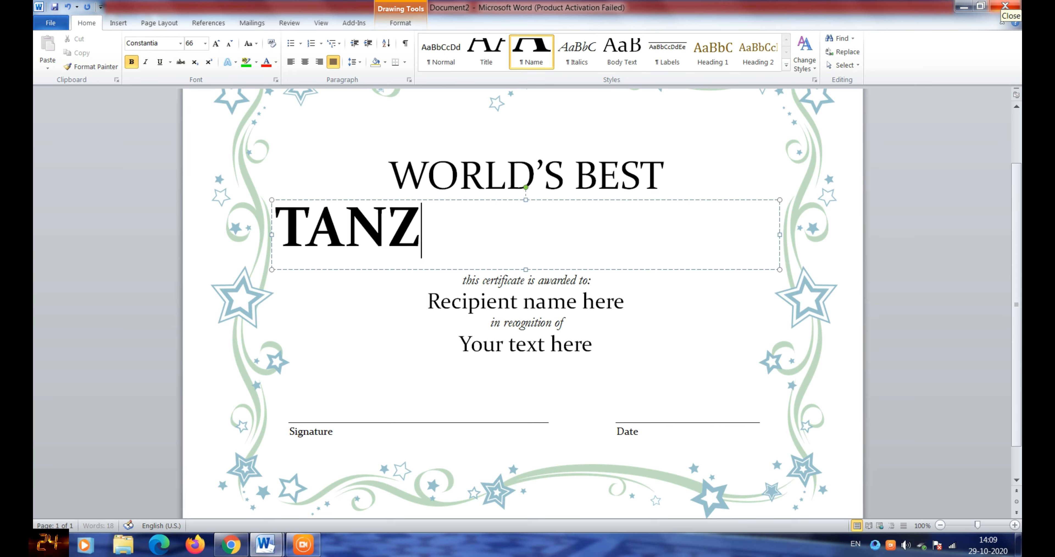
key(BackSpace)
key(BackSpace)
key(BackSpace)
key(BackSpace)
key(BackSpace)
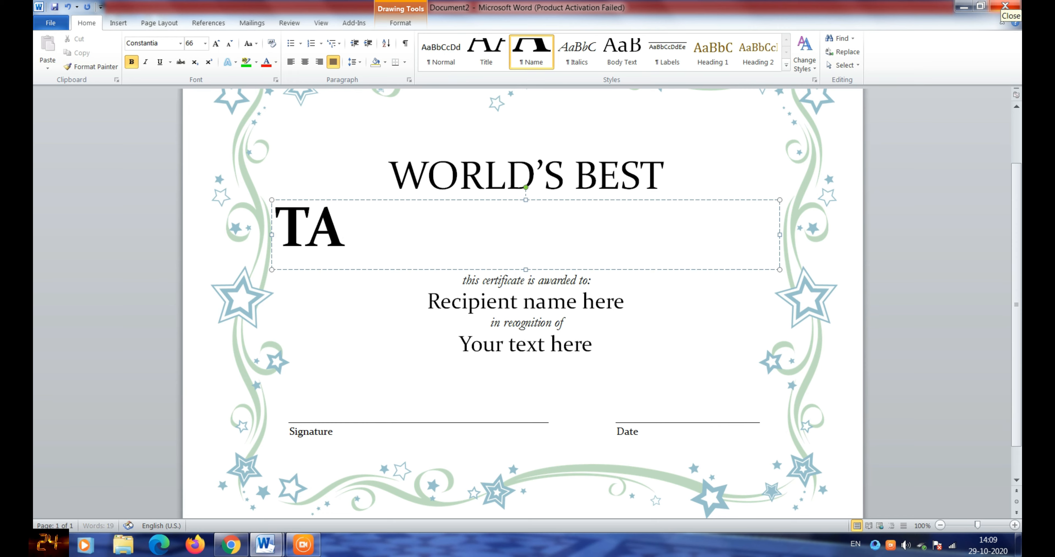
- Centre the title line and extend it to read WORLD'S BEST YOUTUBER
click(681, 183)
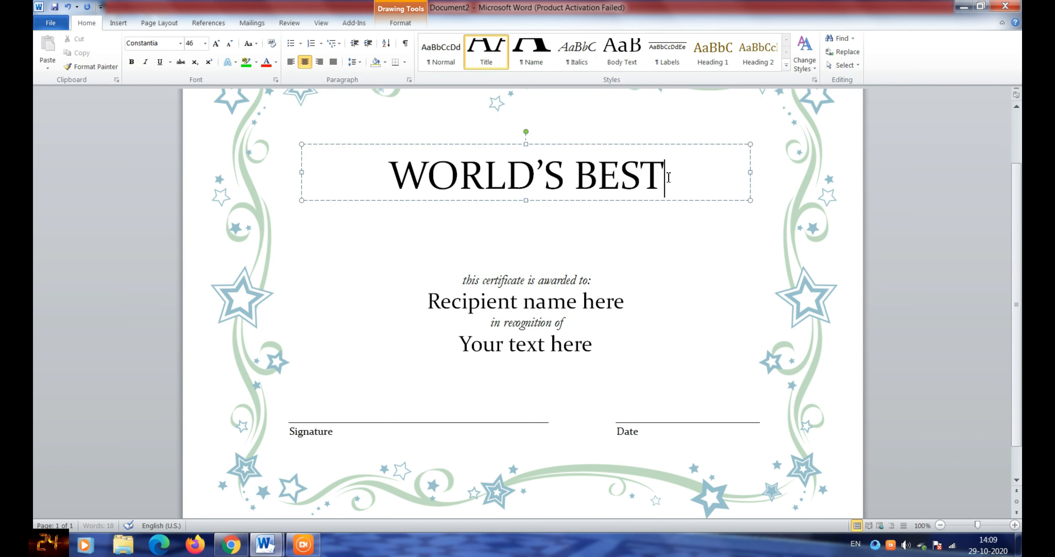
triple_click(672, 176)
key(BackSpace)
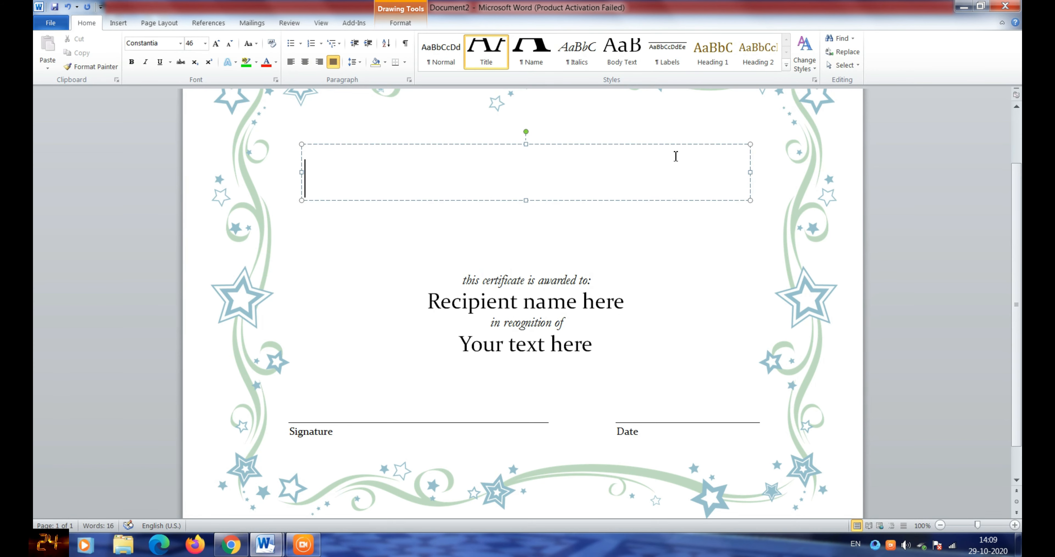
key(ctrl+e)
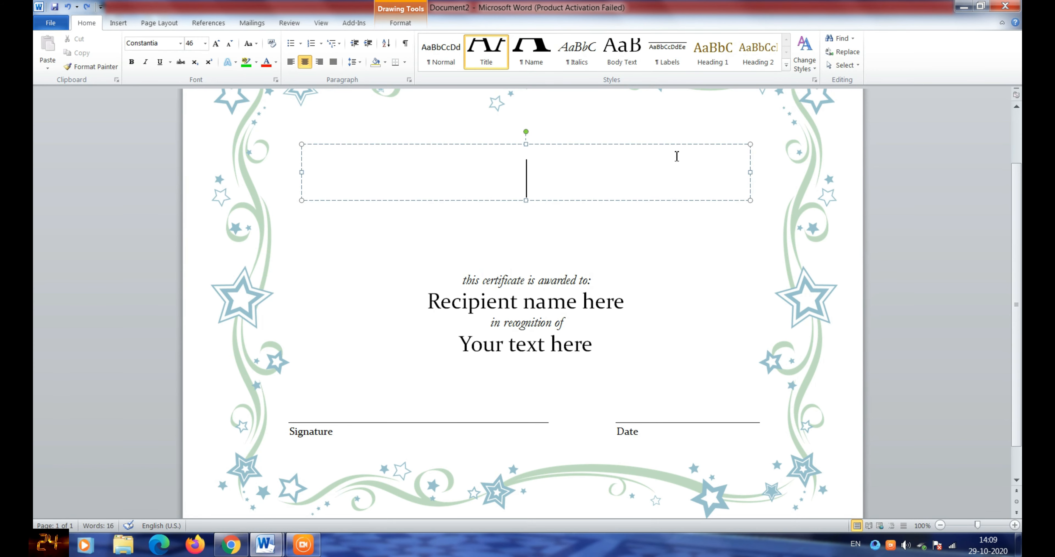
key(ctrl+z)
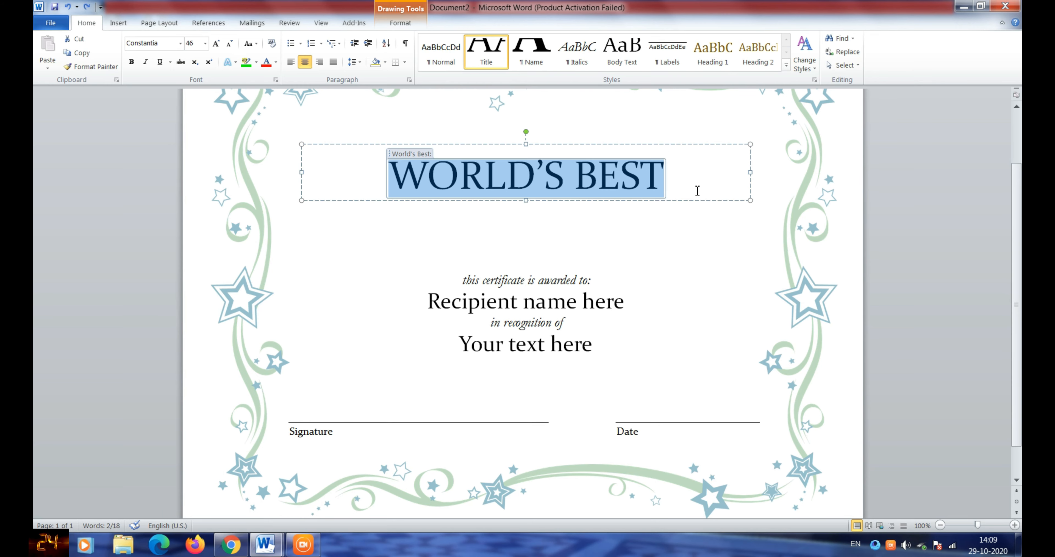
click(698, 190)
text(Y)
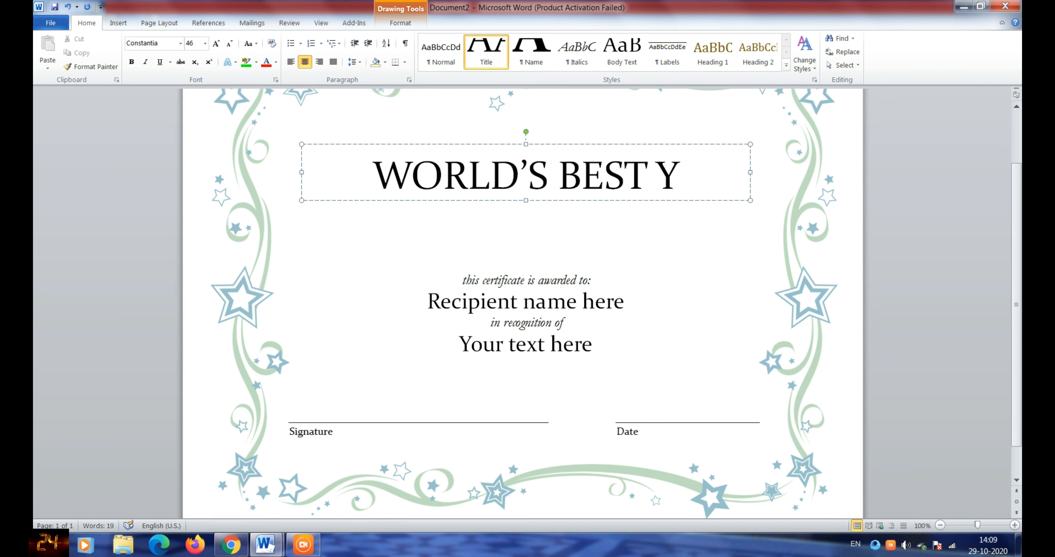
text(OUTUBER)
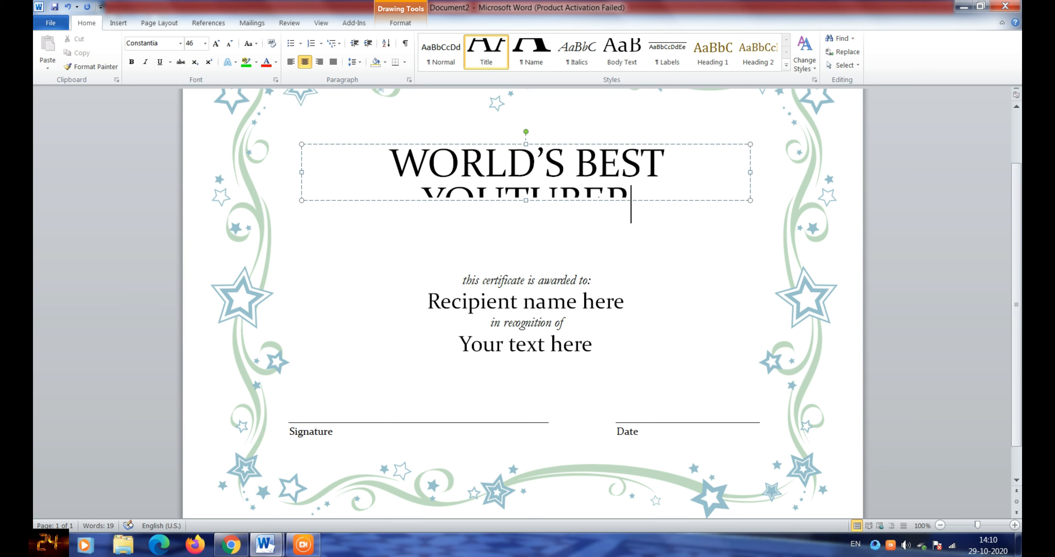
- Format the WORLD'S BEST YOUTUBER title as bold 36 pt with no underline
drag(384, 168, 502, 206)
click(204, 42)
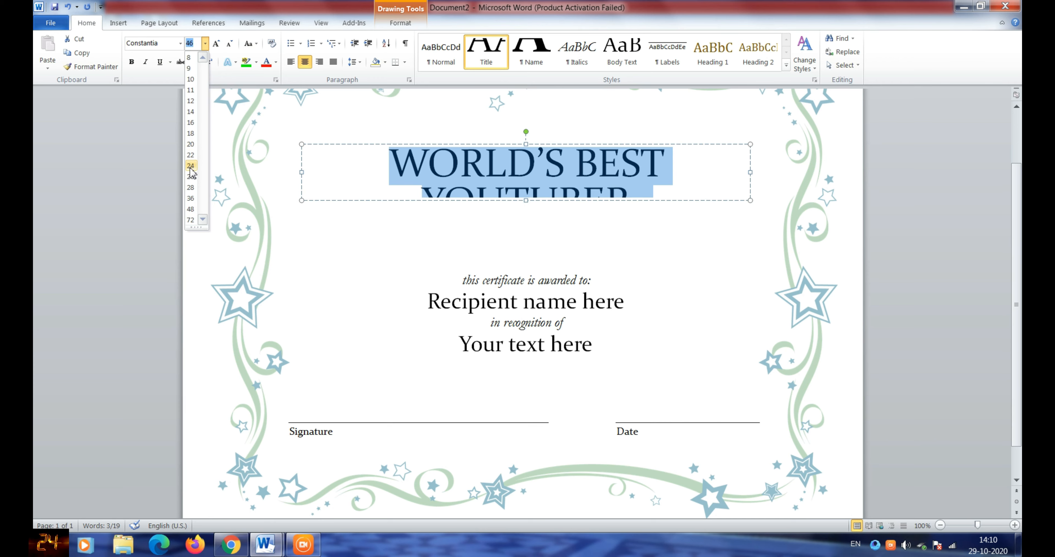
click(191, 187)
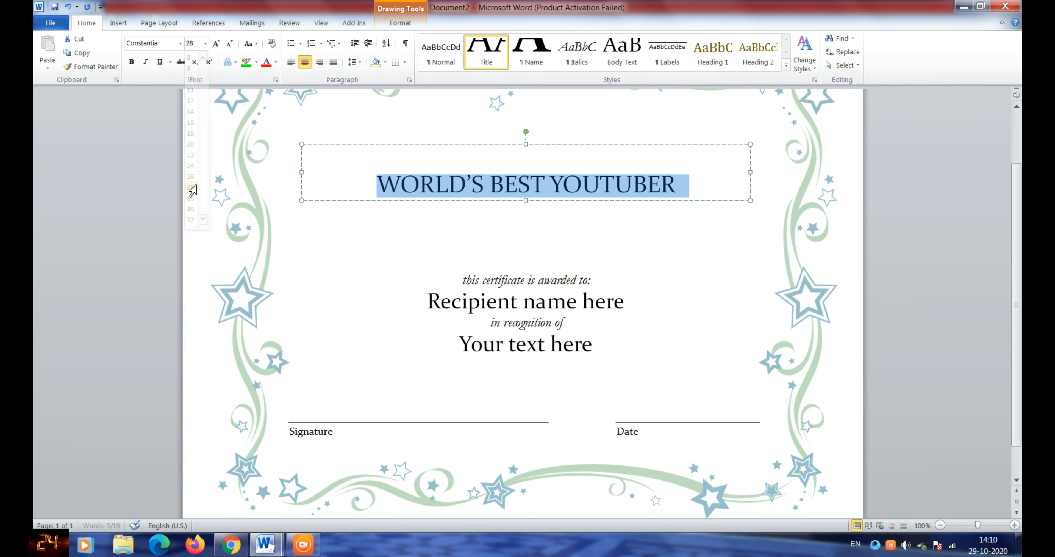
click(205, 45)
click(190, 198)
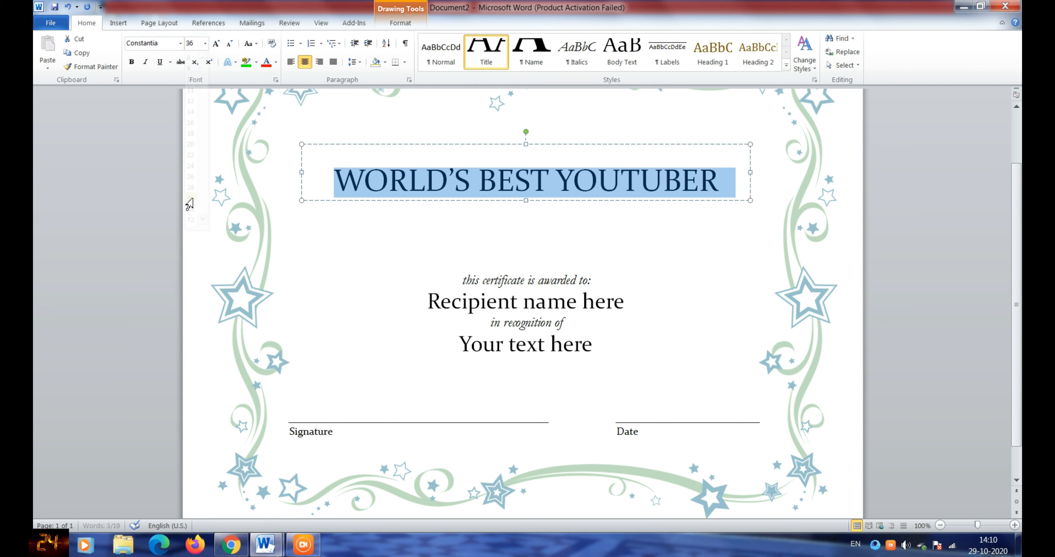
click(131, 62)
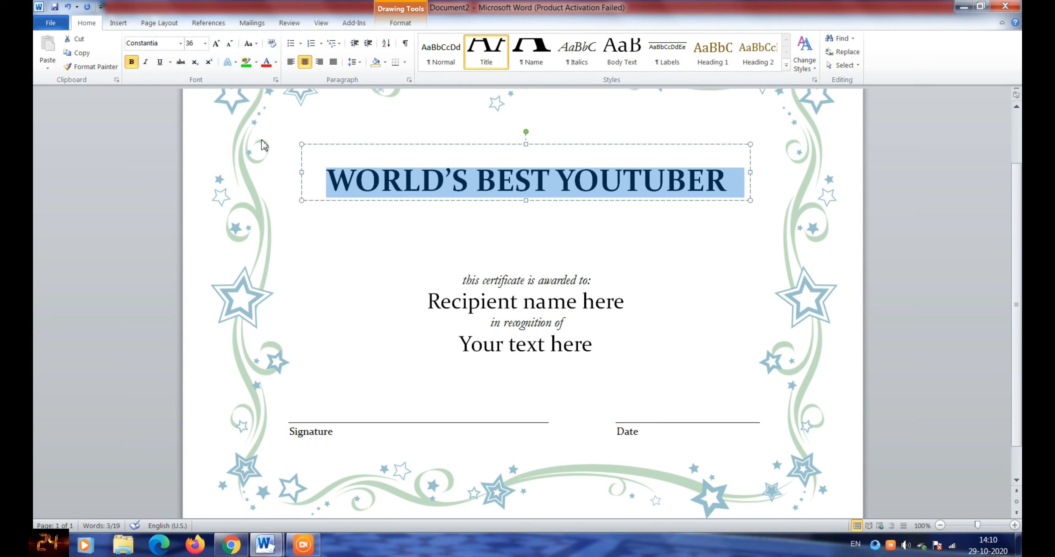
click(160, 62)
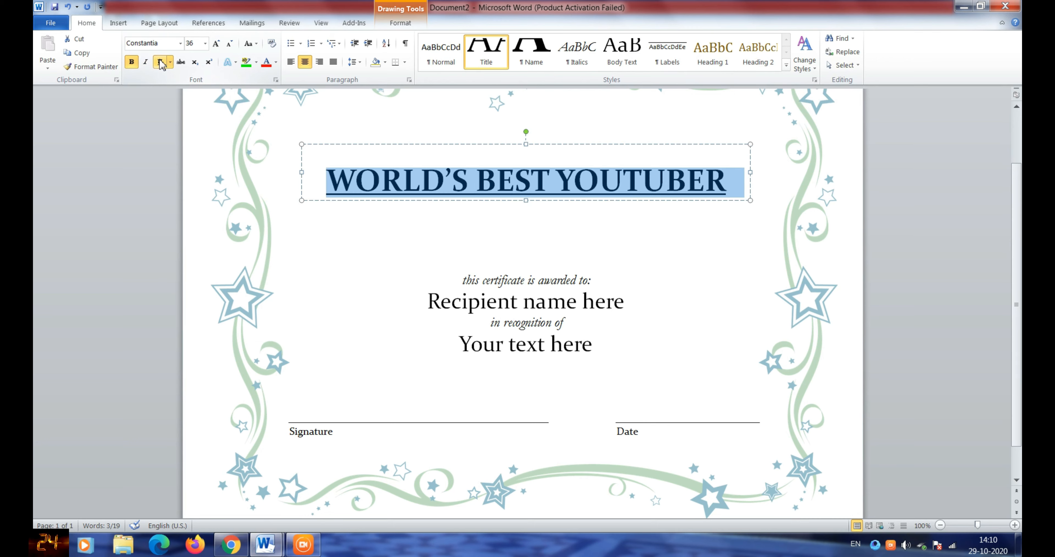
click(159, 63)
click(727, 188)
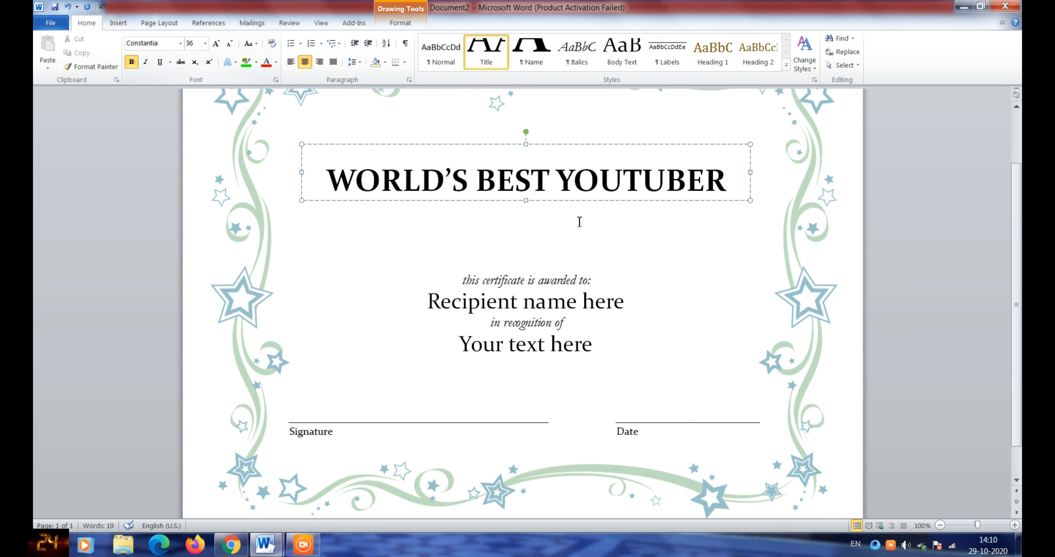
click(739, 218)
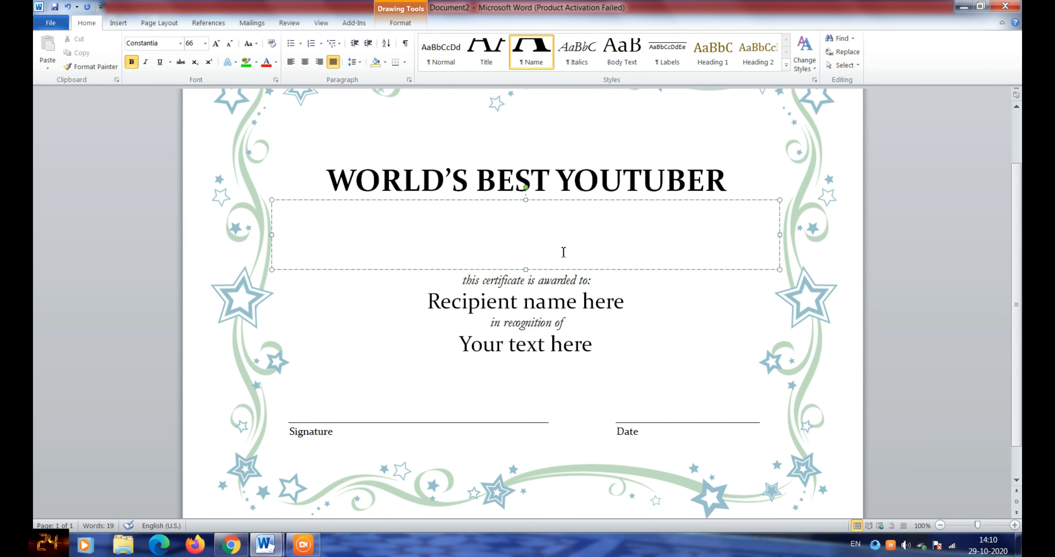
- Enter 'TANZZ 24' in the large box beneath the title
text(T)
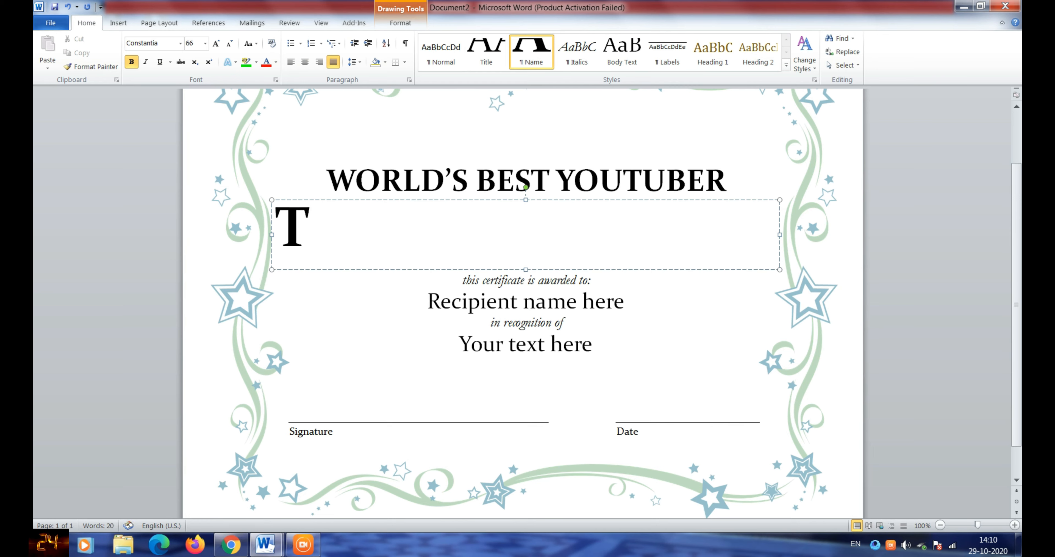
text(ANZZ 24)
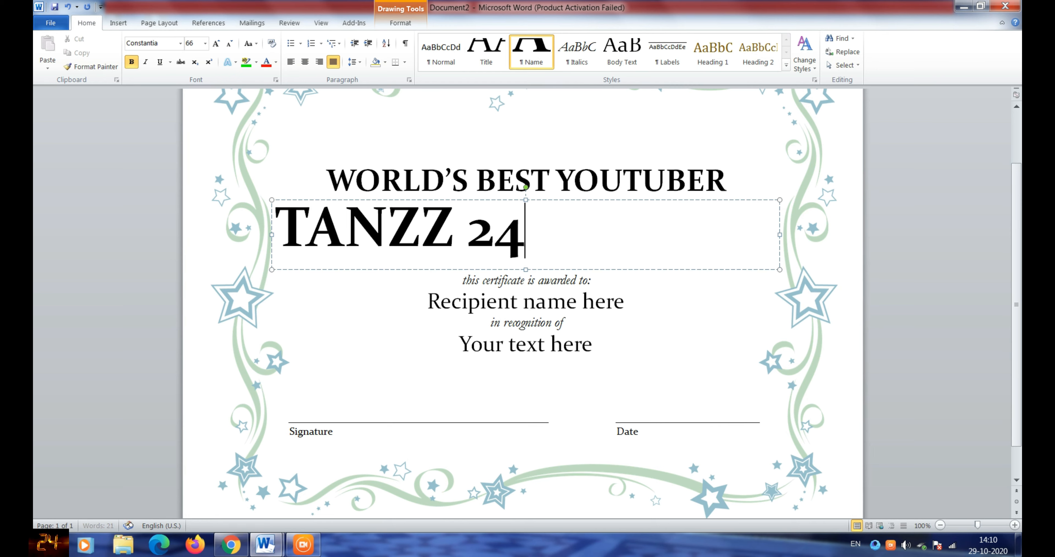
key(BackSpace)
key(BackSpace)
text(24)
key(BackSpace)
- Replace 'Recipient name here' with the recipient's full name and delete the 'Your text here' line
click(596, 279)
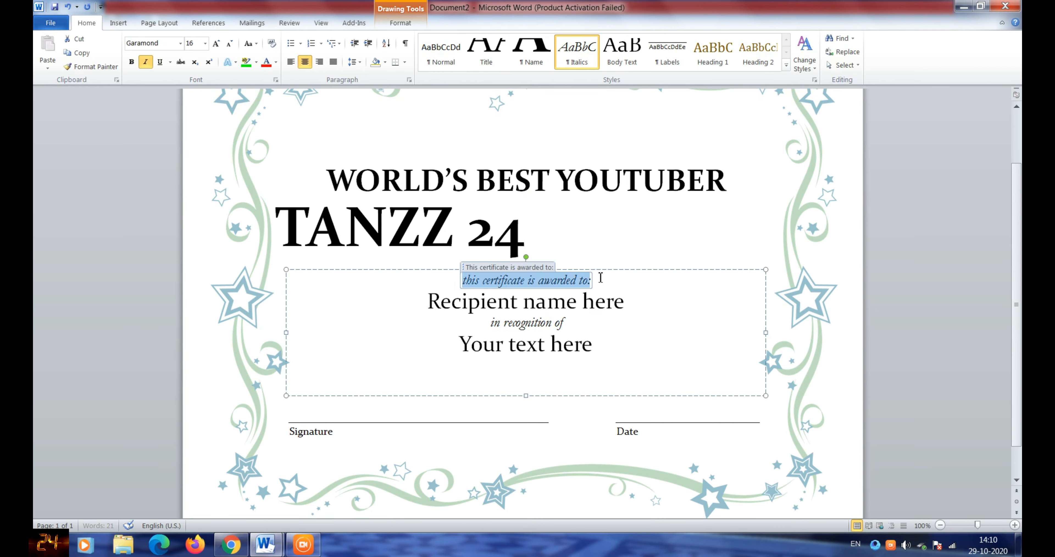
click(621, 302)
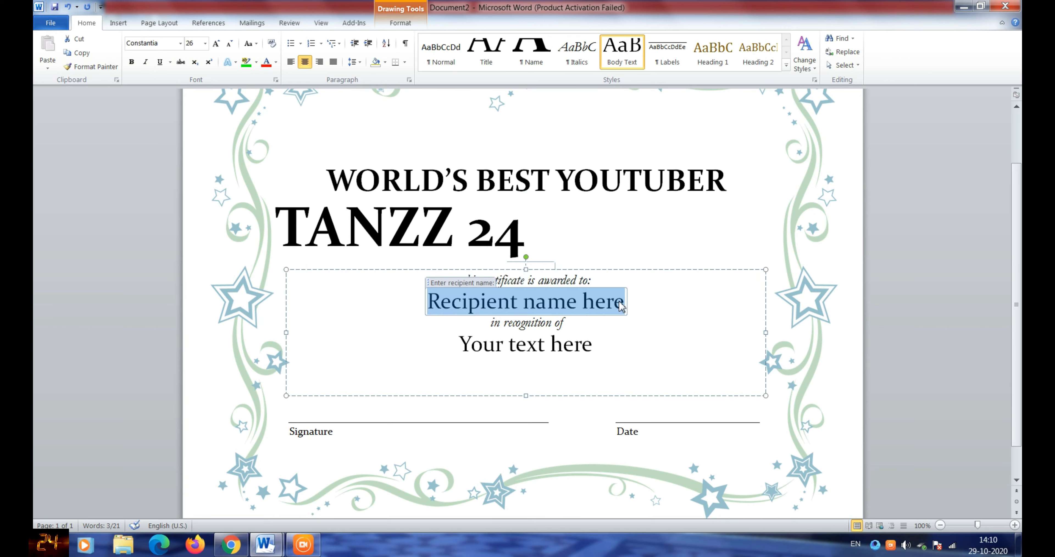
key(BackSpace)
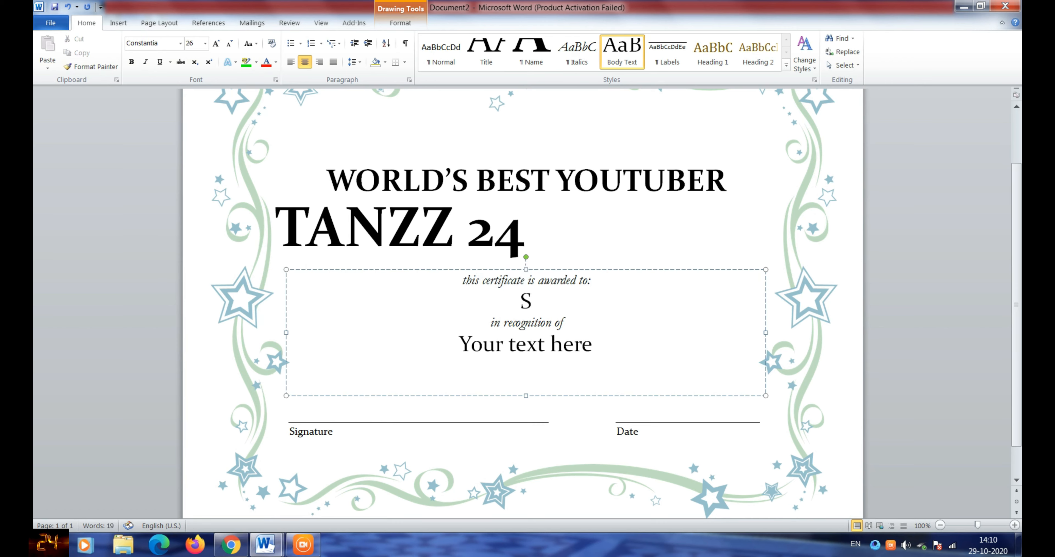
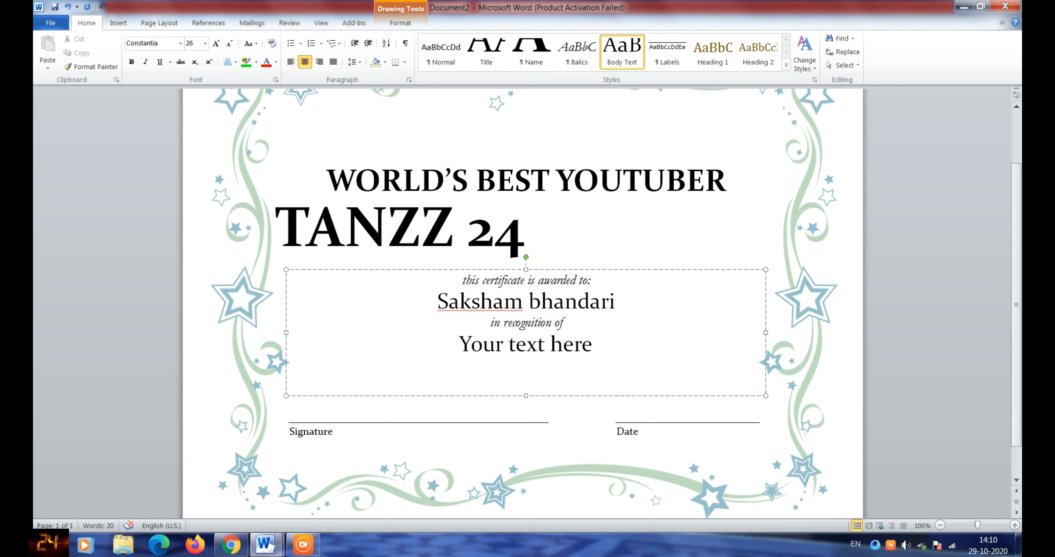
click(599, 348)
key(BackSpace)
key(BackSpace)
key(BackSpace)
key(BackSpace)
key(BackSpace)
key(BackSpace)
key(BackSpace)
key(BackSpace)
key(BackSpace)
key(BackSpace)
key(BackSpace)
key(BackSpace)
key(BackSpace)
key(BackSpace)
key(BackSpace)
key(BackSpace)
key(BackSpace)
key(BackSpace)
key(BackSpace)
key(BackSpace)
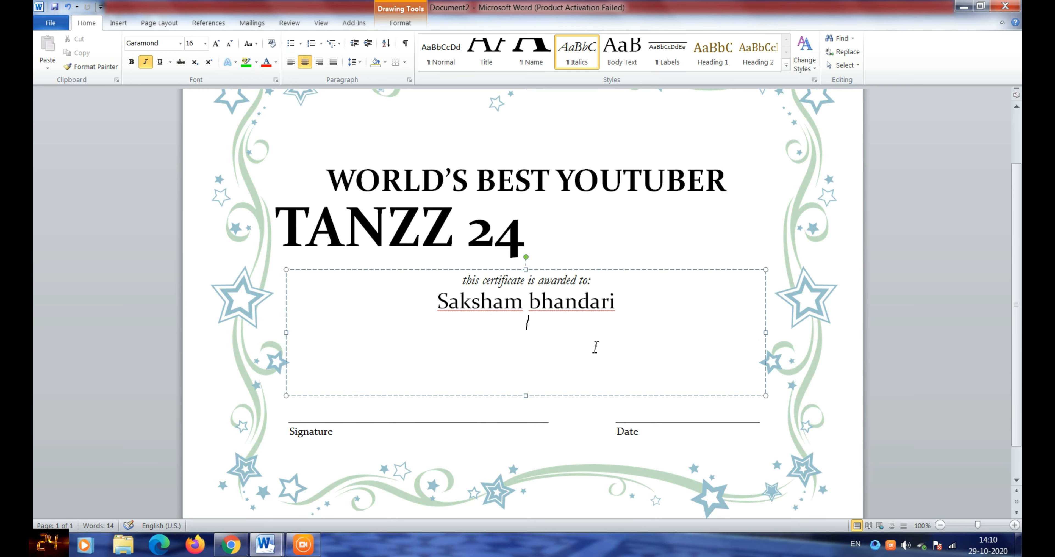
- Restore the 'in recognition of' line and clear 'Your text here' on a centred line
key(ctrl+z)
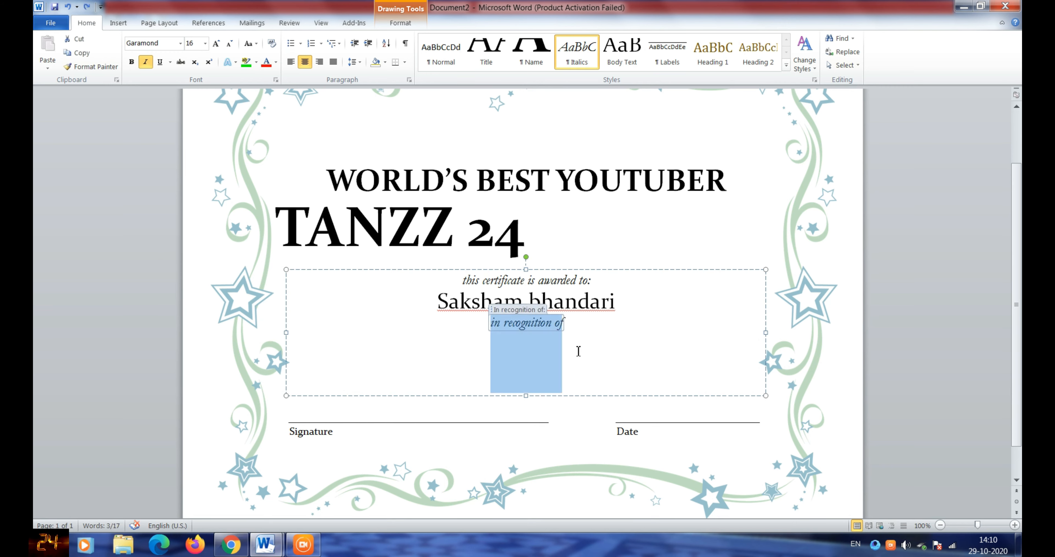
click(578, 351)
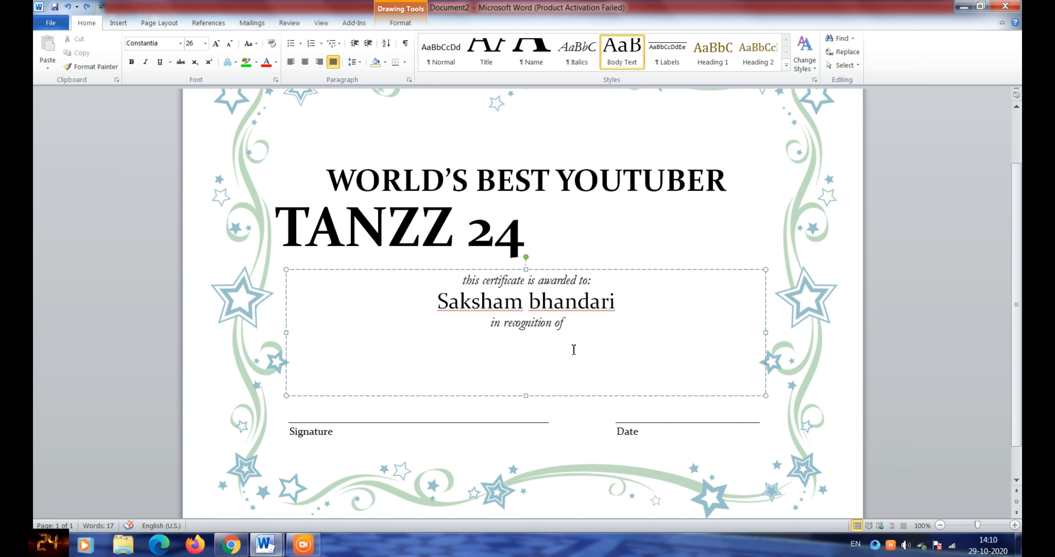
key(ctrl+e)
key(ctrl+z)
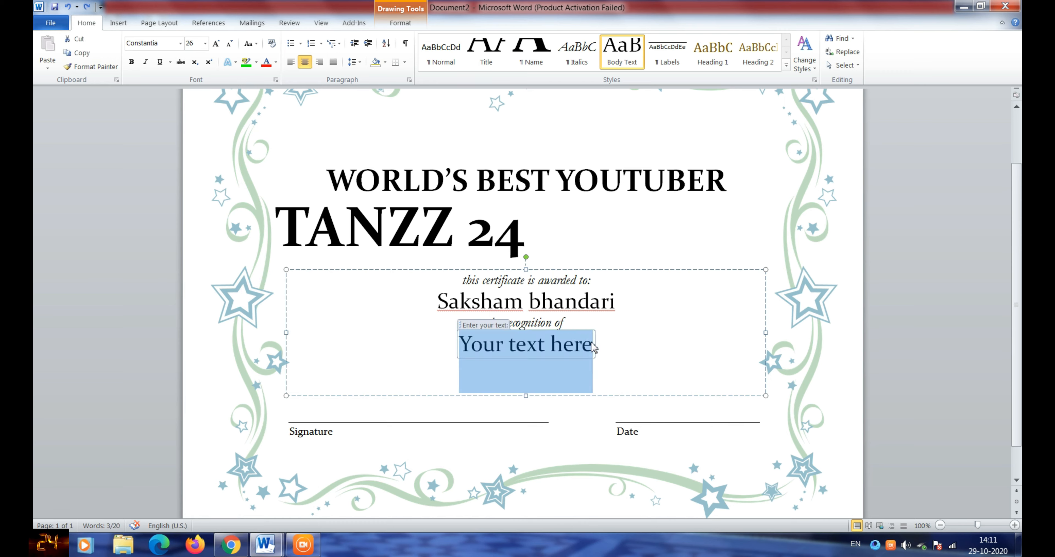
click(594, 347)
key(BackSpace)
key(BackSpace)
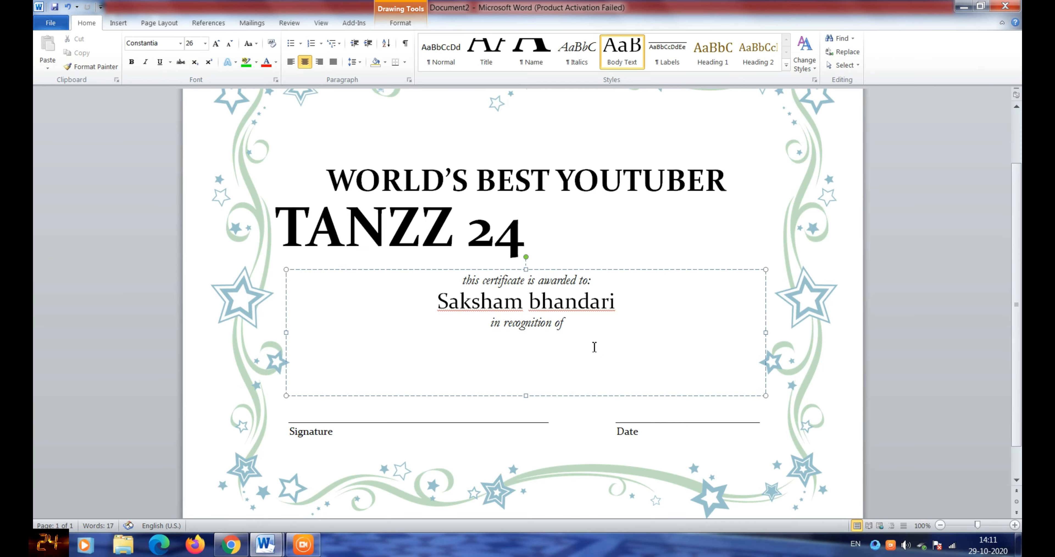
text(d)
key(ctrl+z)
text(su)
key(BackSpace)
text(s)
key(BackSpace)
- Type 'Claim 300 subscribers by audience support. And hard work with efforts.', correcting typos
text(claim)
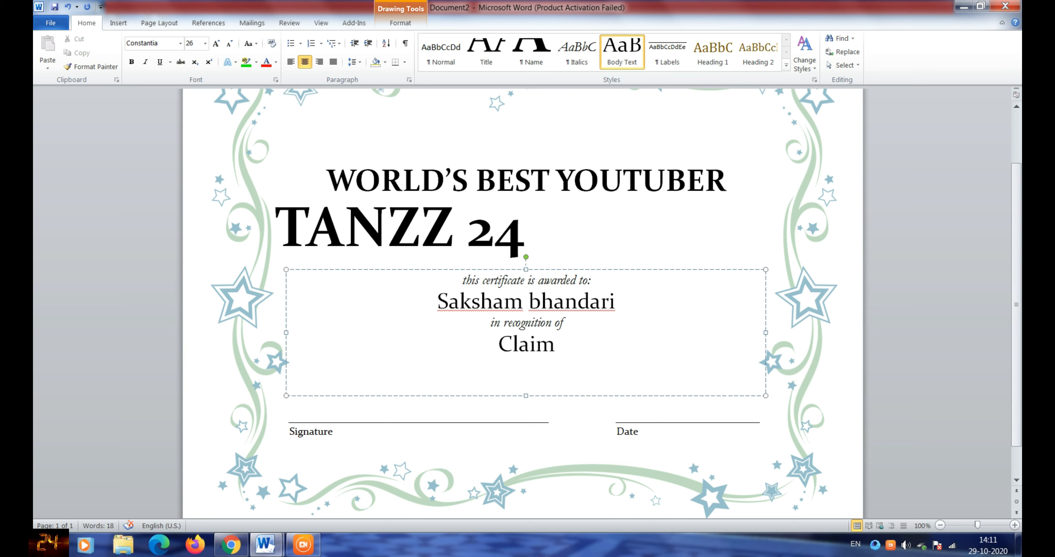
text( 300)
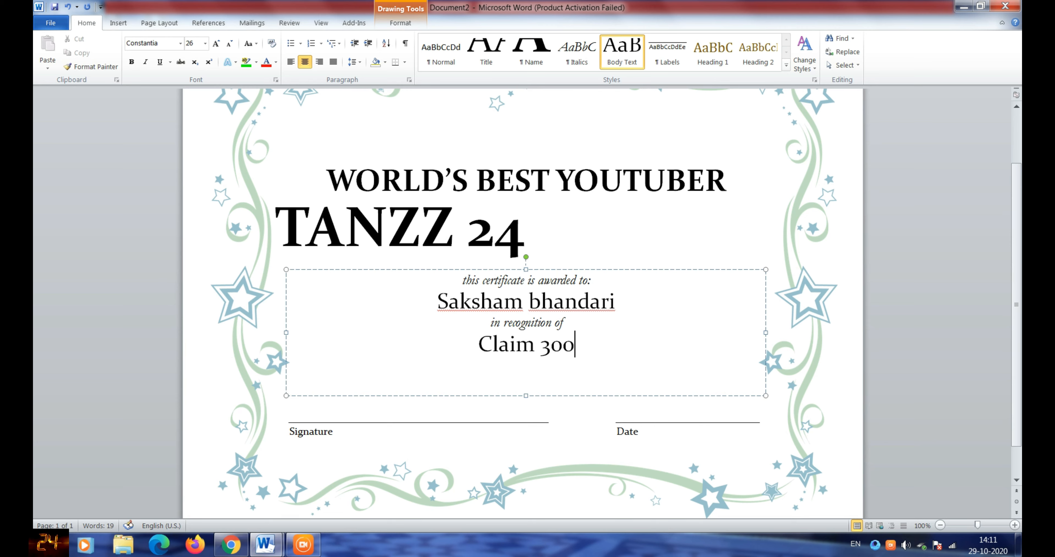
text( subscr)
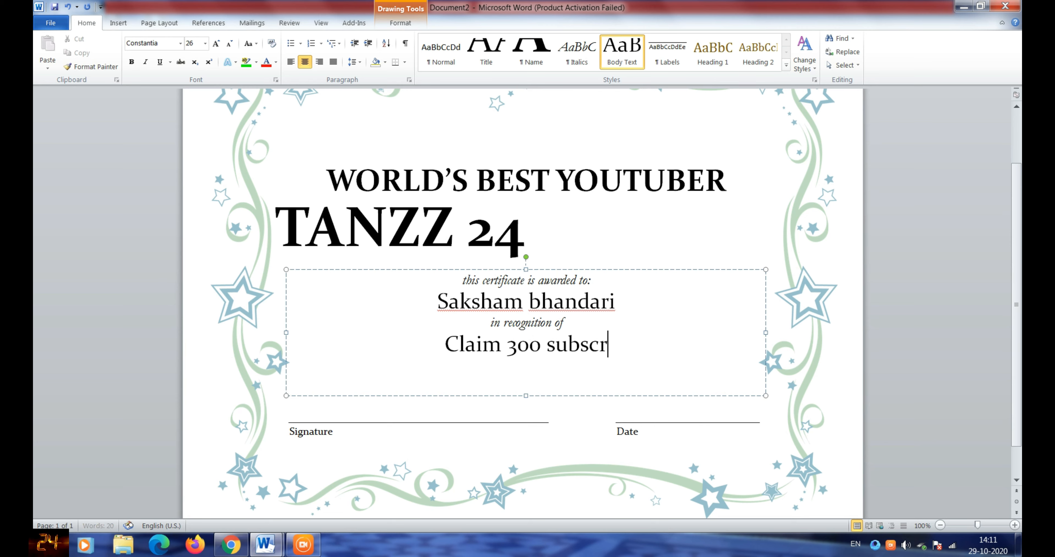
text(ibers )
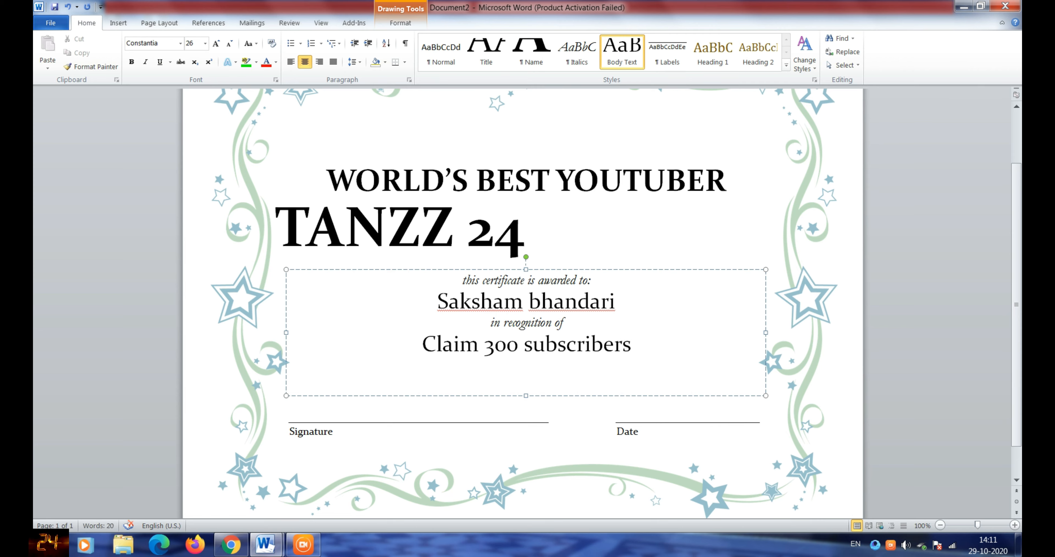
text(by the s)
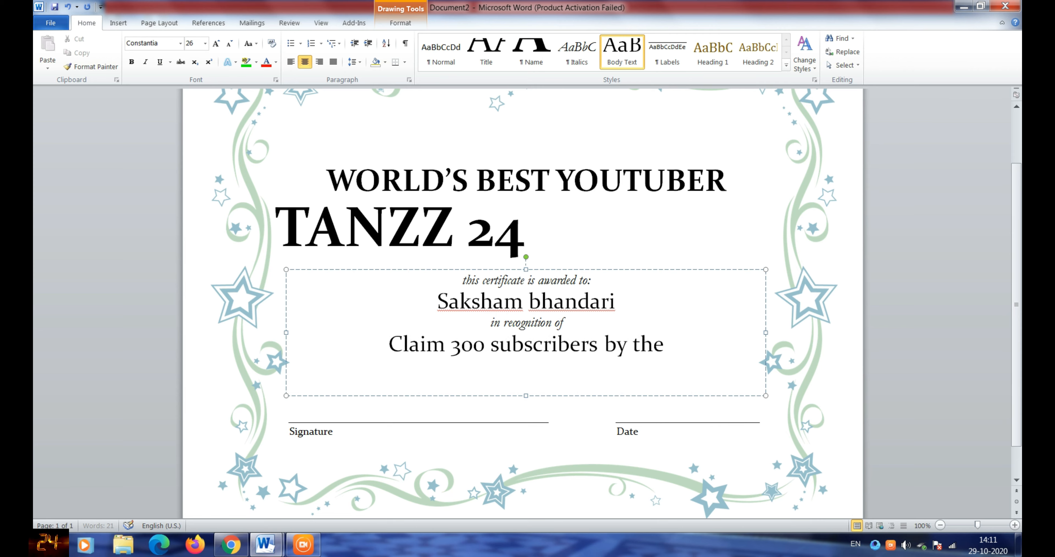
key(BackSpace)
key(BackSpace)
key(BackSpace)
key(BackSpace)
key(BackSpace)
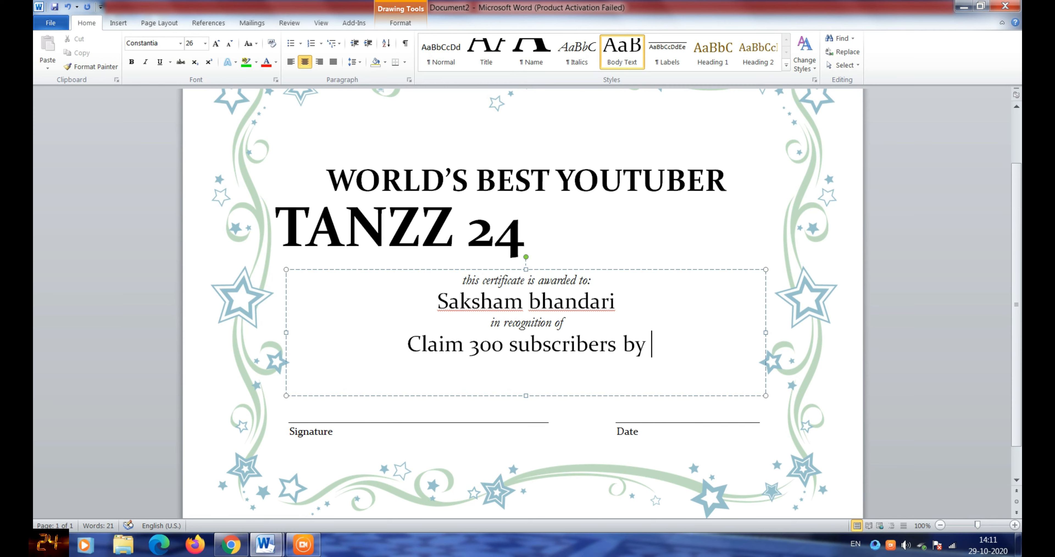
text(a)
key(BackSpace)
text(y)
key(BackSpace)
text(audie)
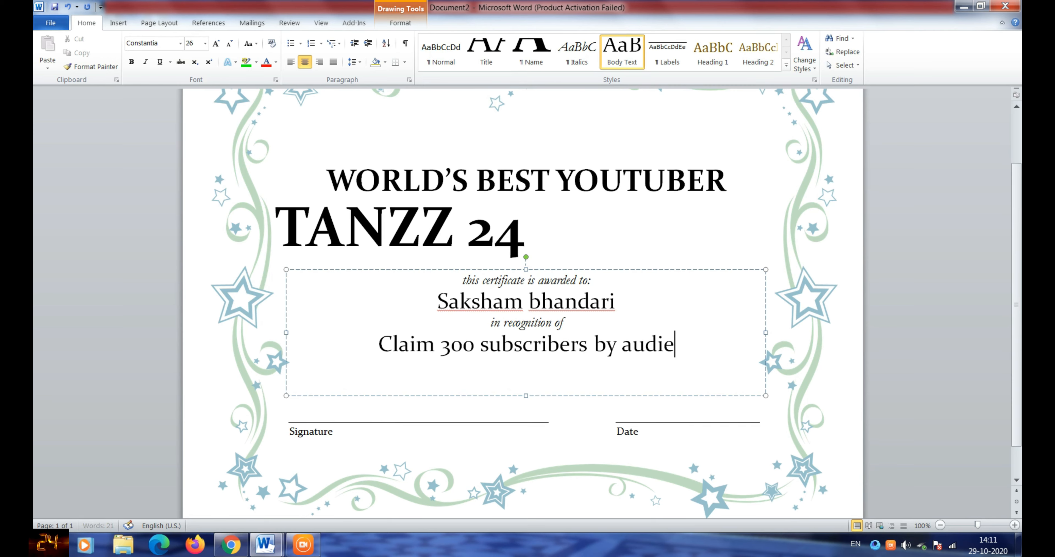
text(nce support)
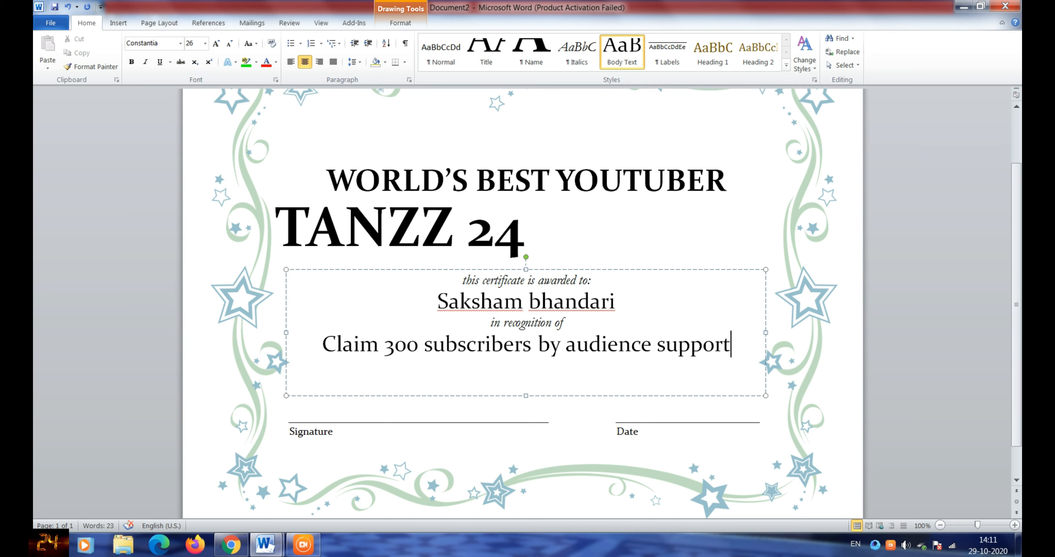
text(.)
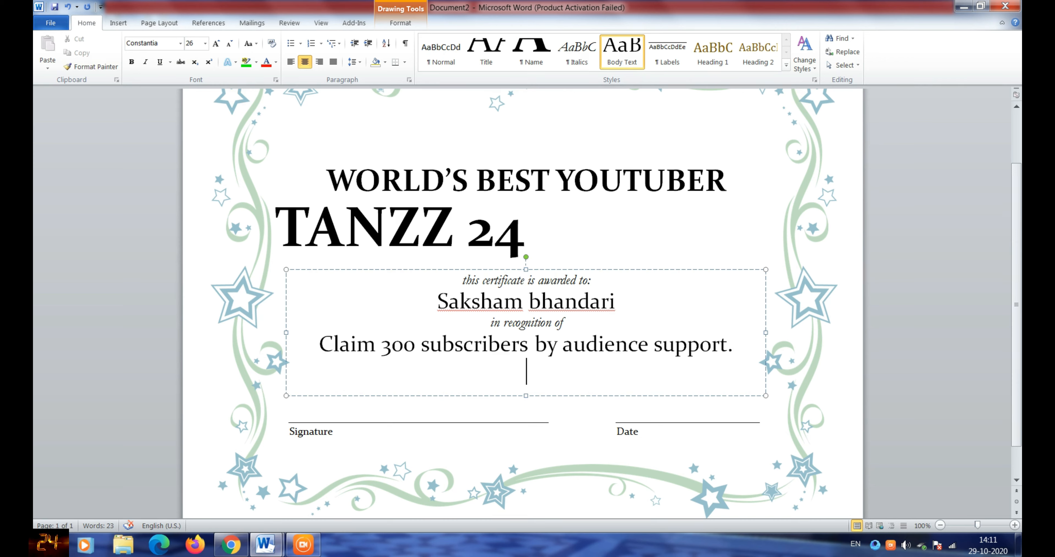
text(And ha)
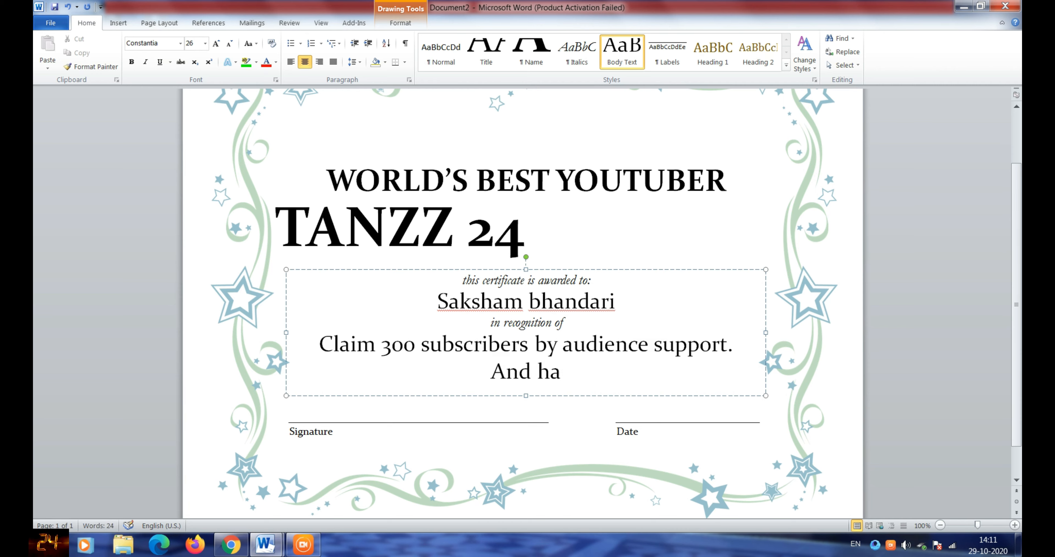
text(rd work)
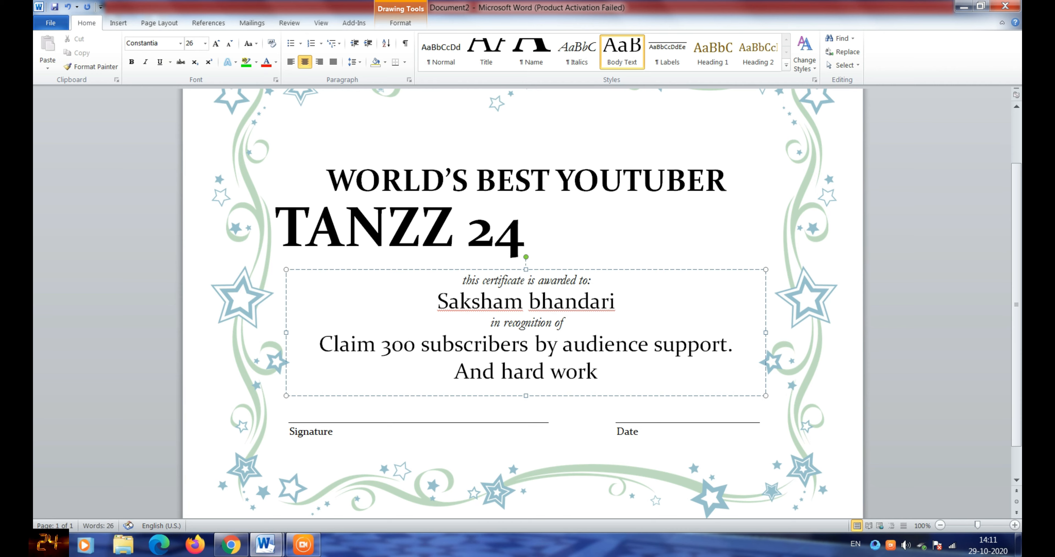
text(efforts)
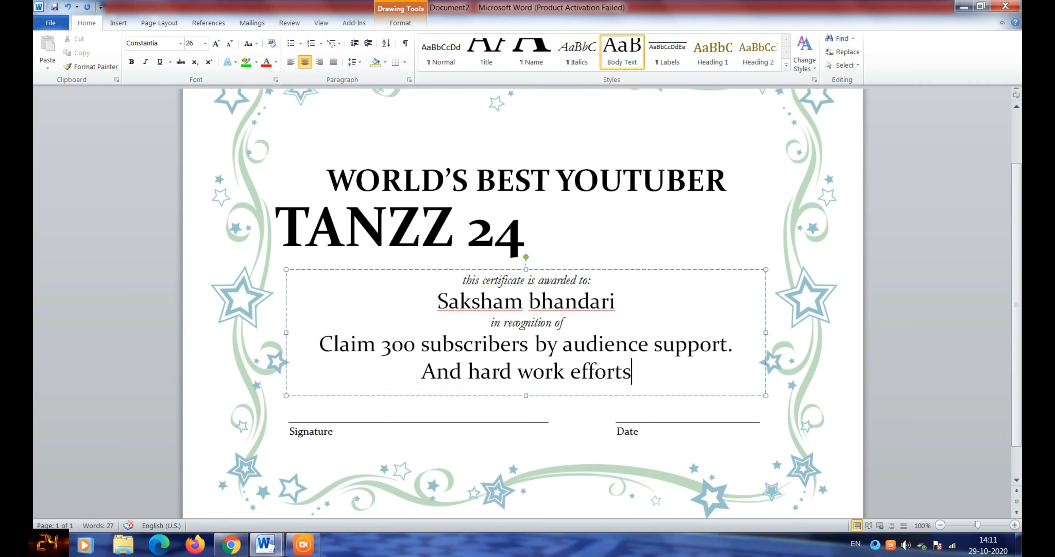
key(BackSpace)
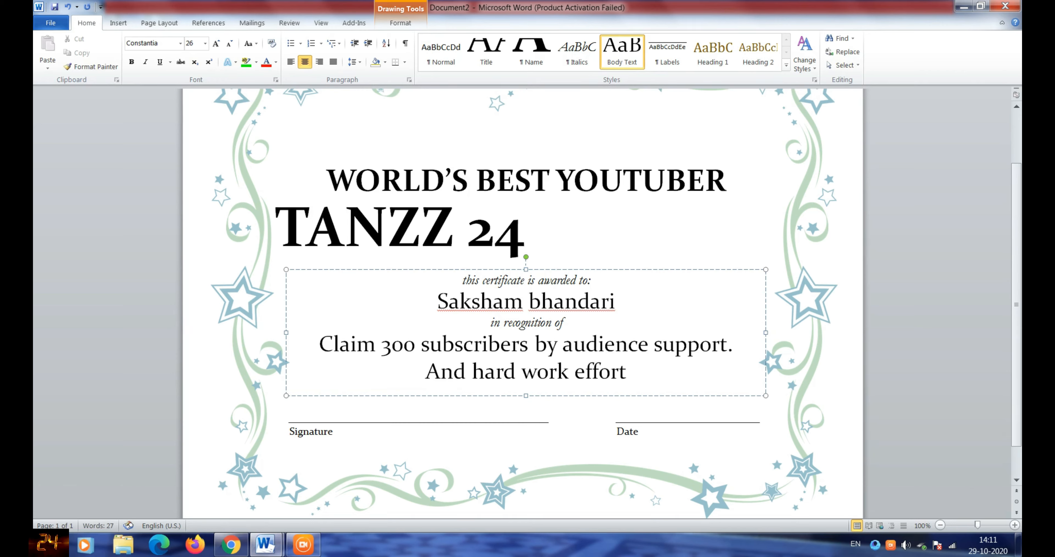
key(BackSpace)
key(BackSpace)
key(BackSpace)
key(BackSpace)
key(Left)
key(Left)
text(with)
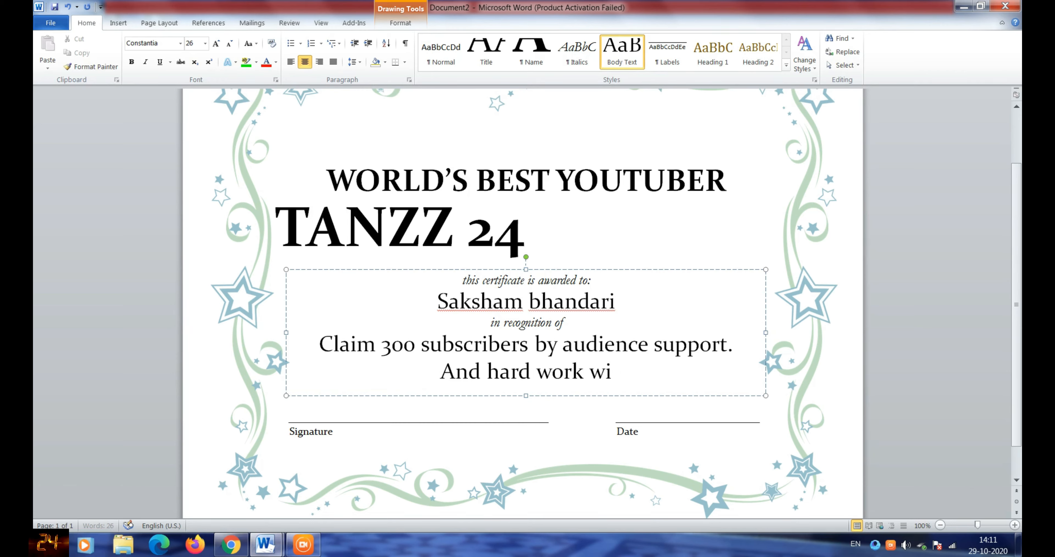
key(Delete)
key(Delete)
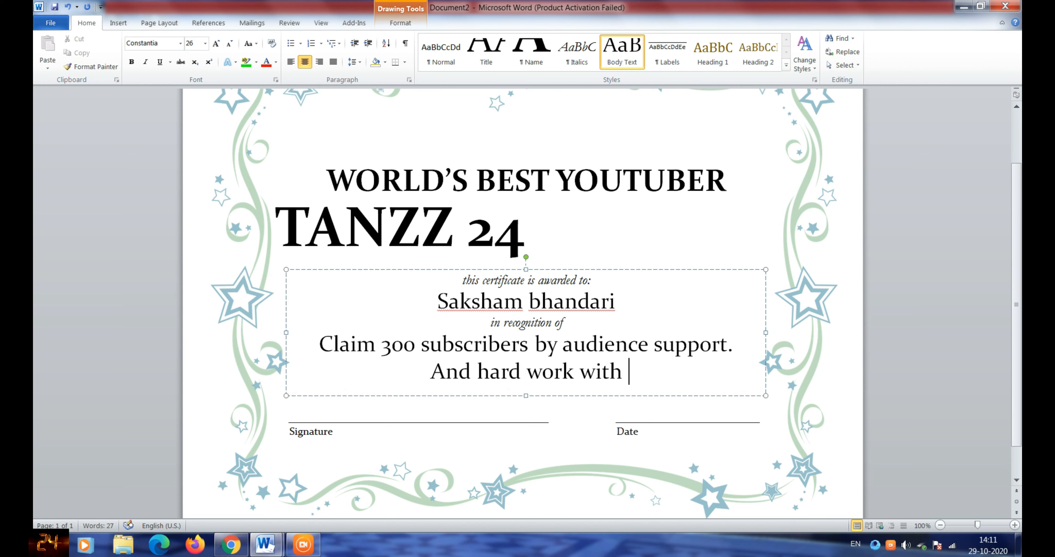
text(efforts)
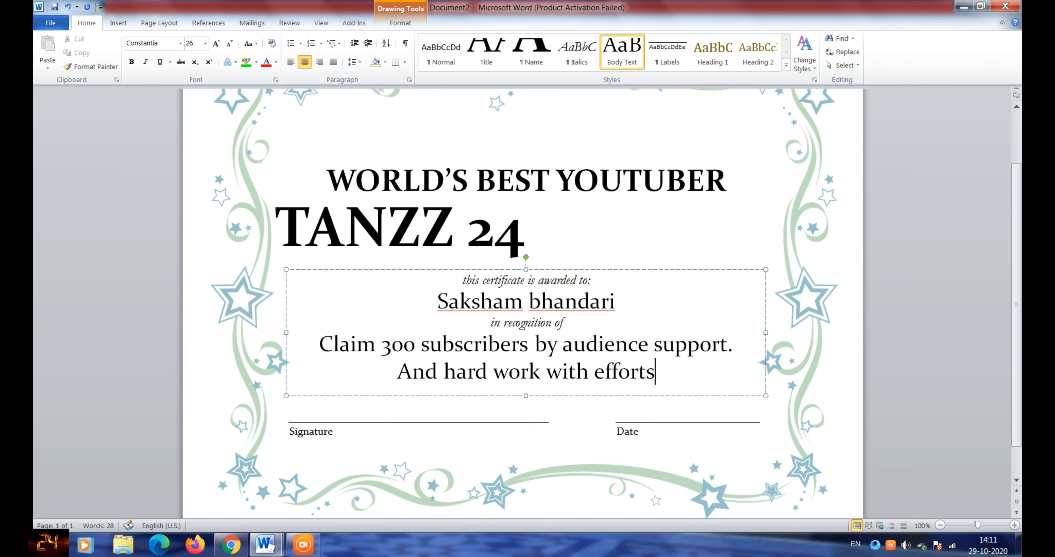
text(.)
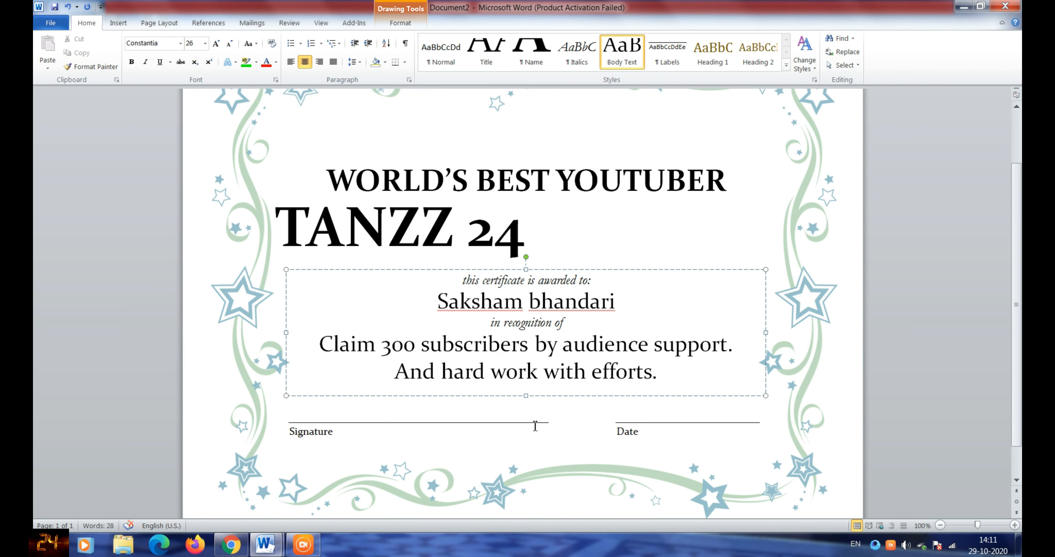
click(492, 420)
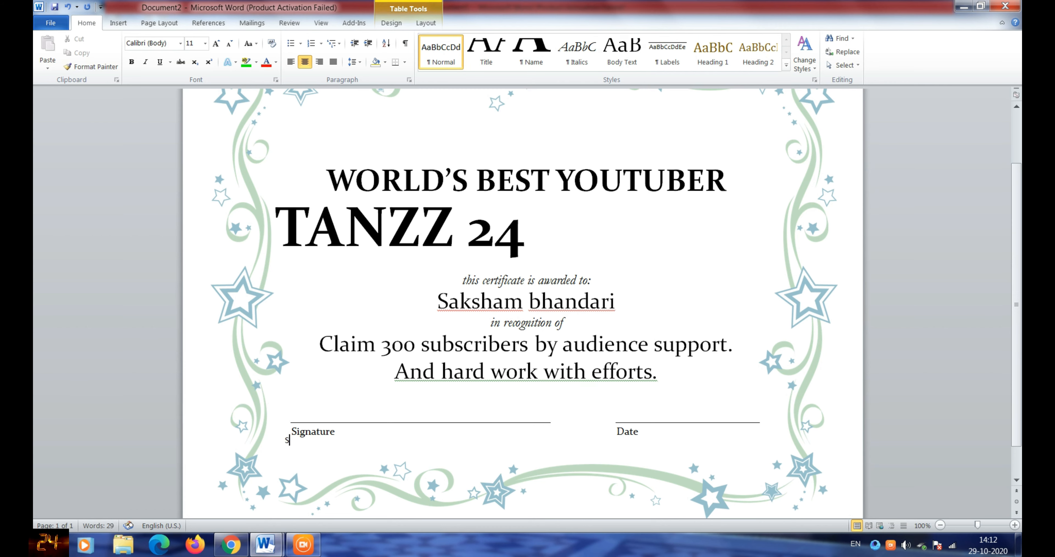
click(205, 45)
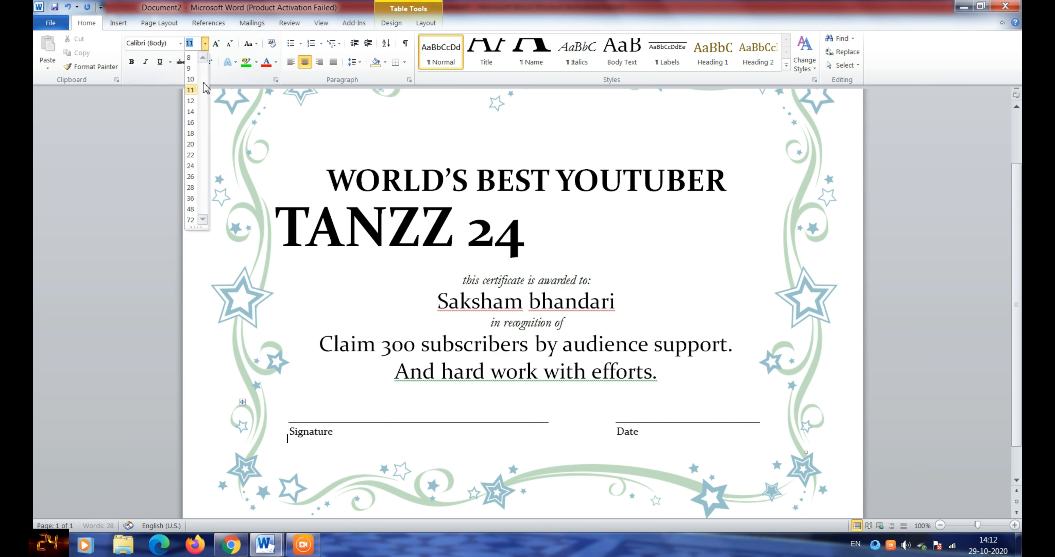
click(194, 155)
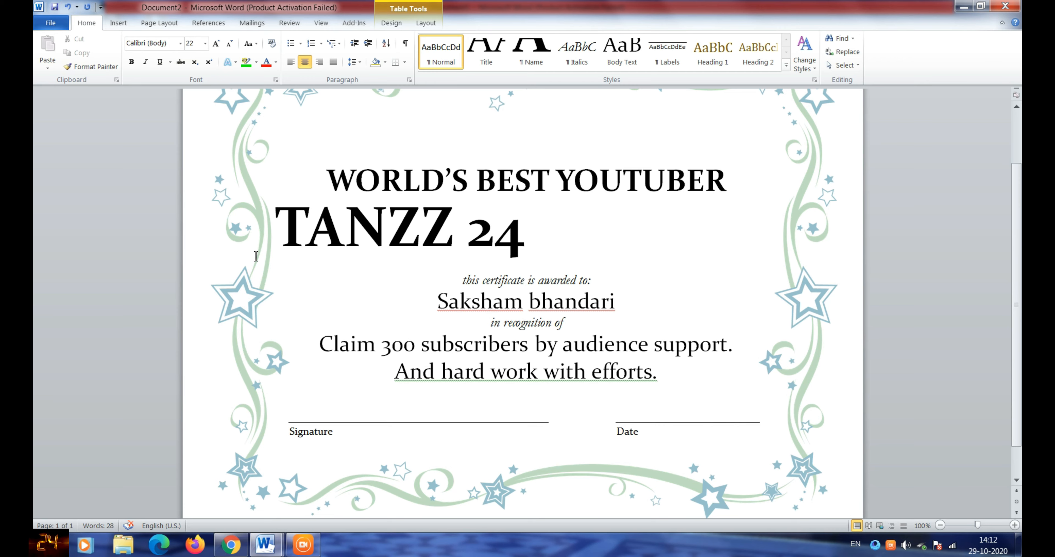
text(S)
key(BackSpace)
click(333, 414)
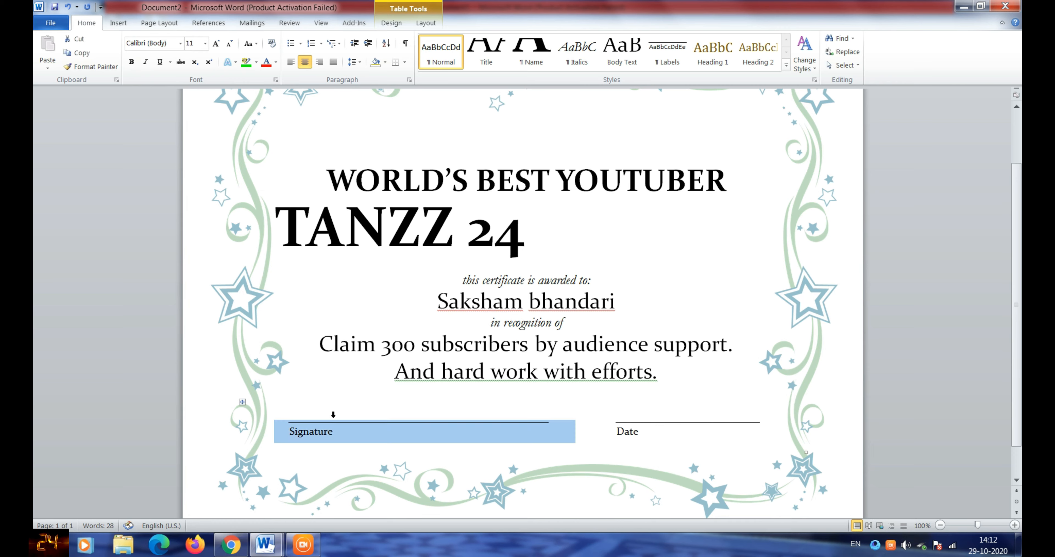
- Replace the Signature placeholder under the left line with the recipient's full name
click(341, 432)
double_click(341, 432)
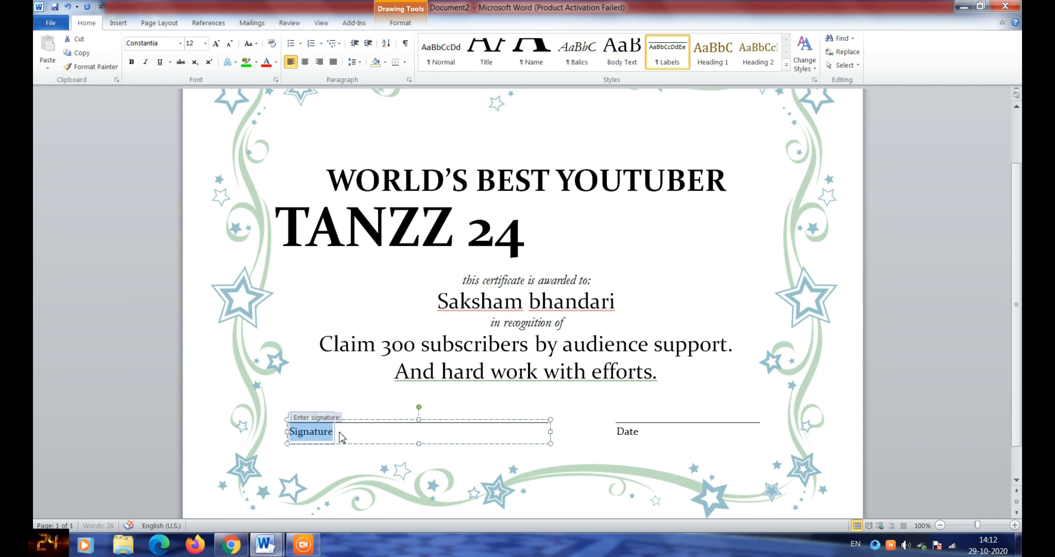
key(BackSpace)
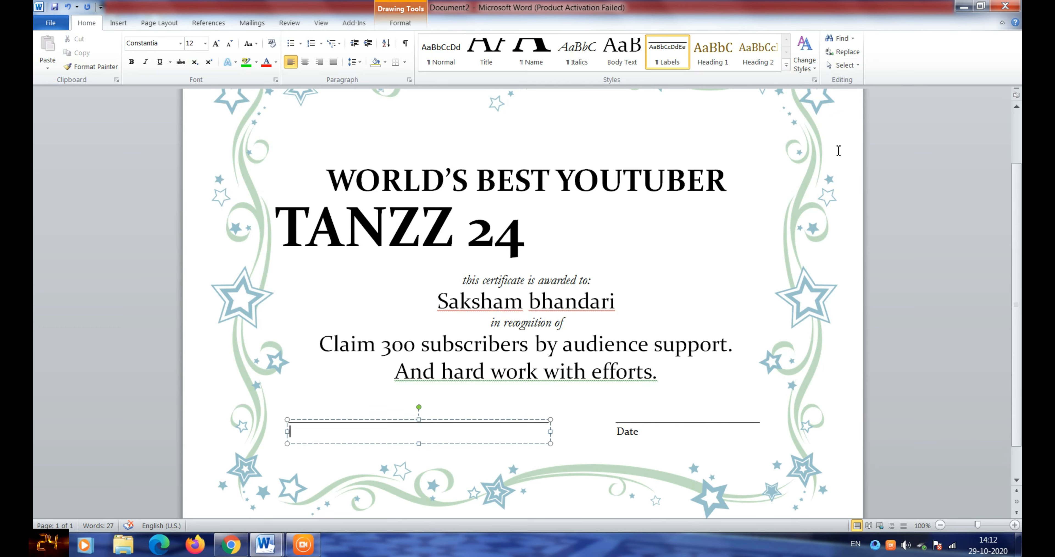
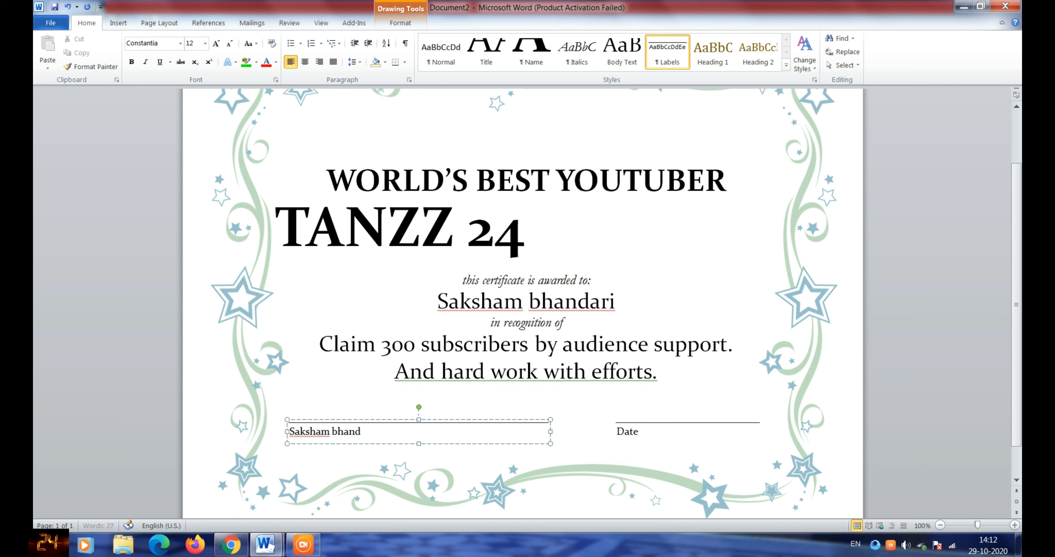
- Keep the Date label and append '- 29-10-2020' so it reads Date- 29-10-2020
click(713, 427)
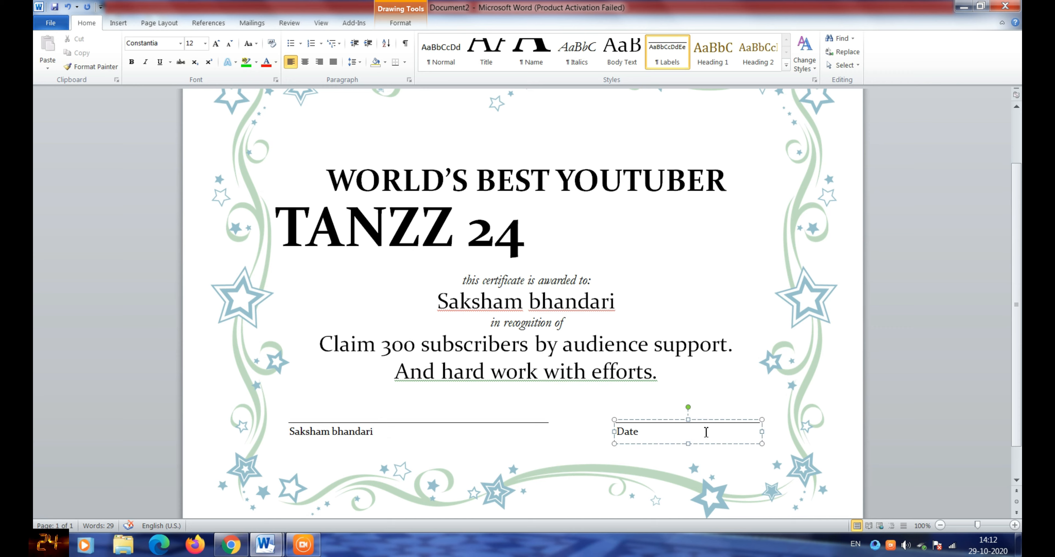
key(shift+Home)
key(BackSpace)
key(ctrl+z)
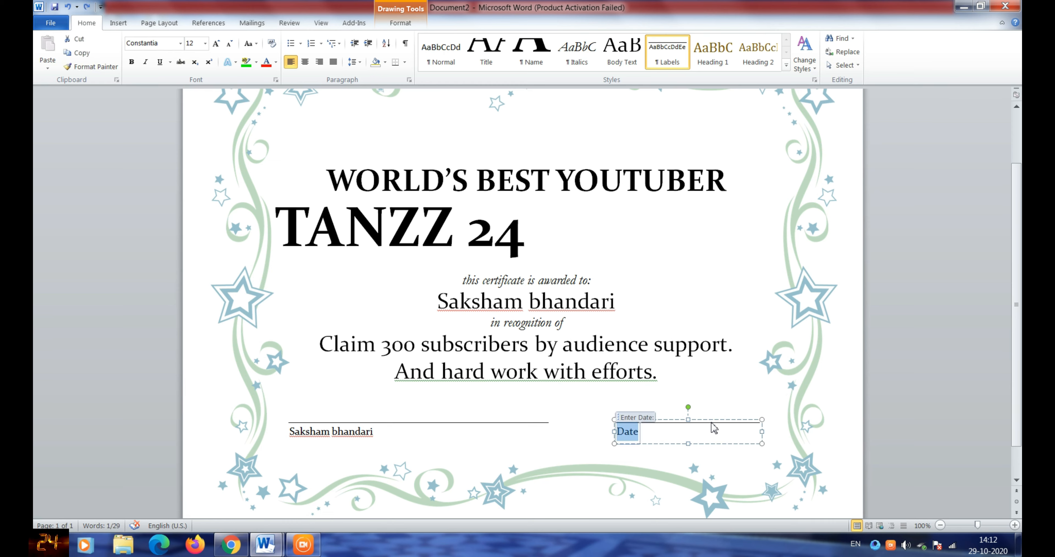
click(705, 429)
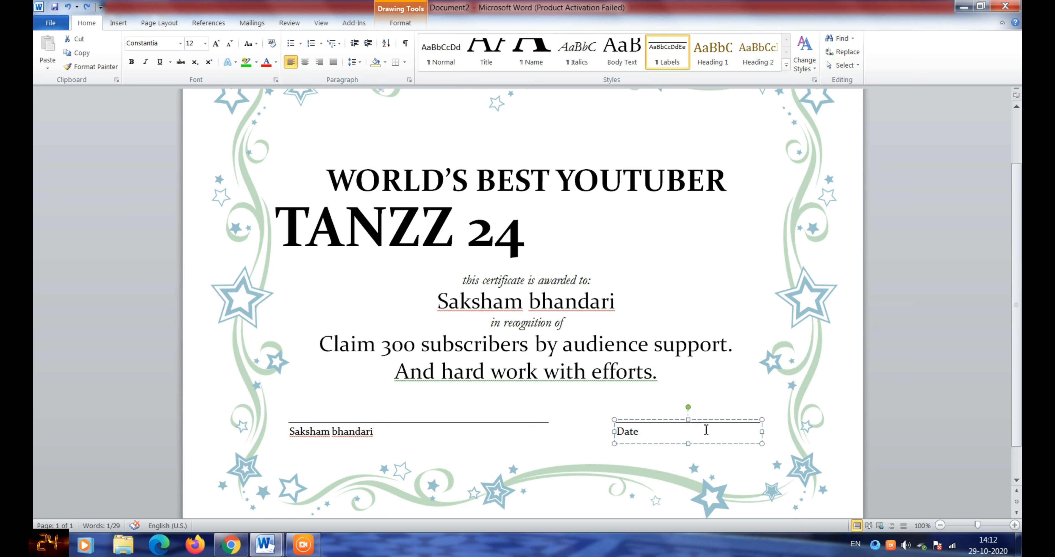
text(- )
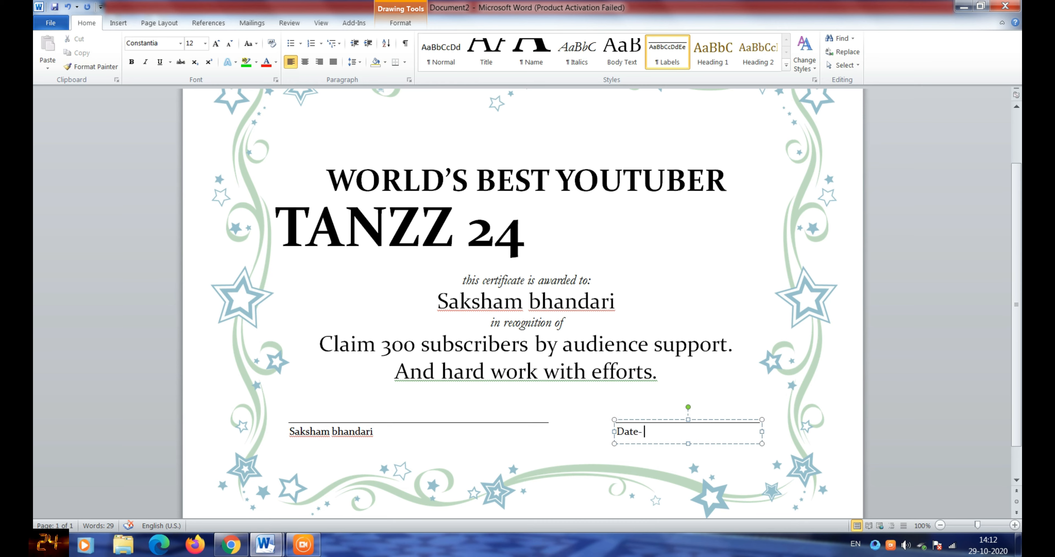
text(29-10-2020)
- Ignore the spelling flags on the recipient's first name and surname
click(632, 312)
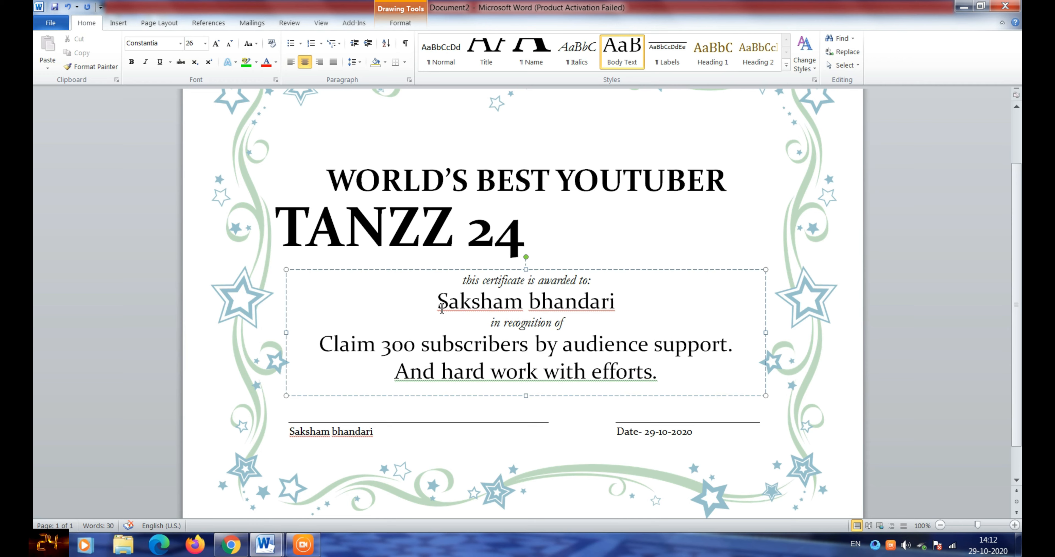
drag(442, 307, 471, 319)
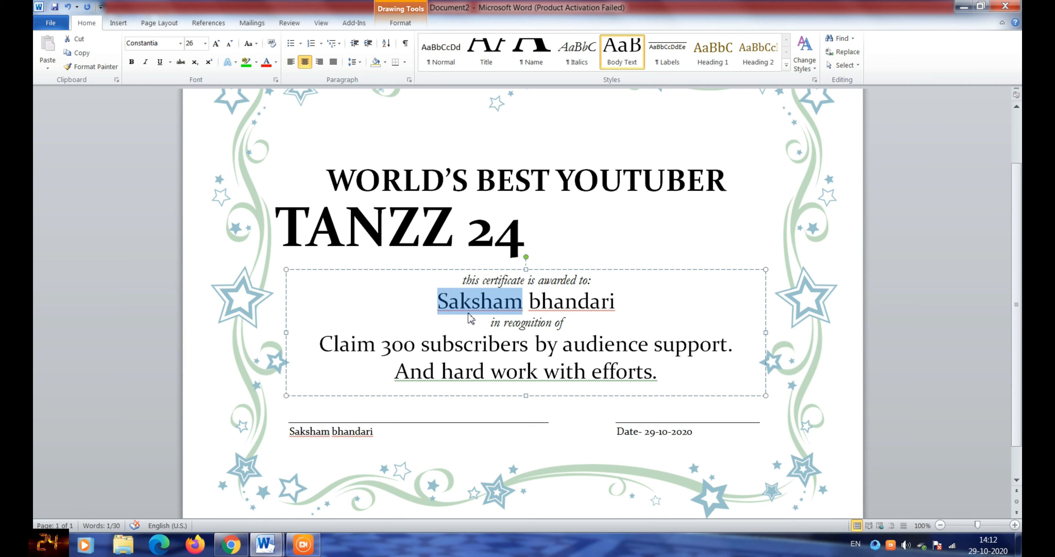
right_click(476, 303)
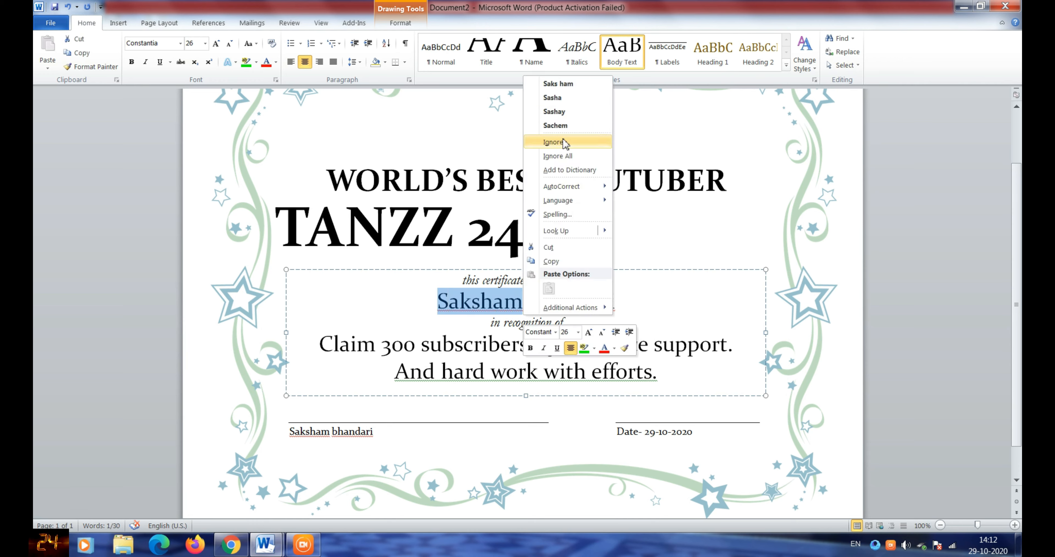
click(557, 155)
click(524, 304)
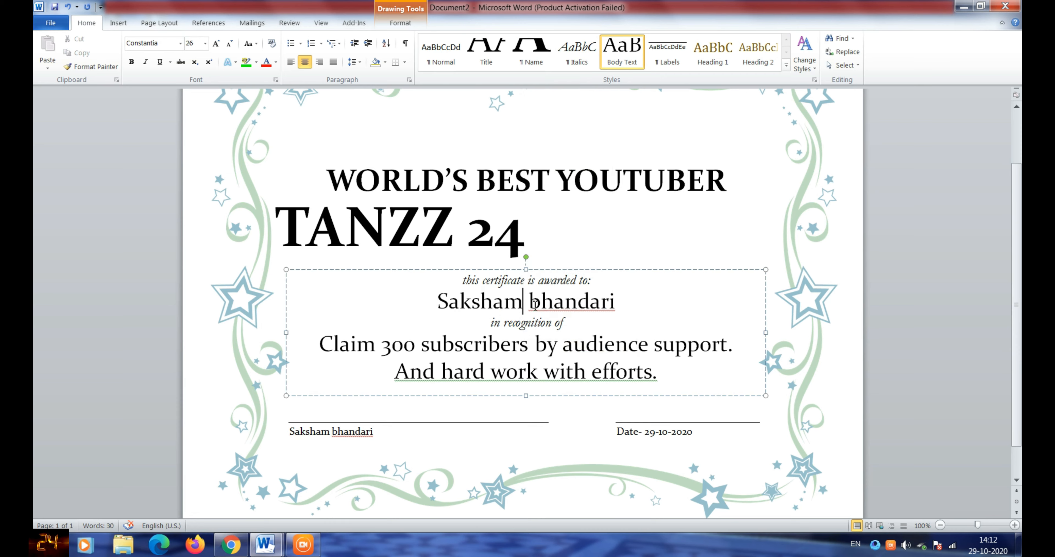
double_click(534, 304)
right_click(590, 306)
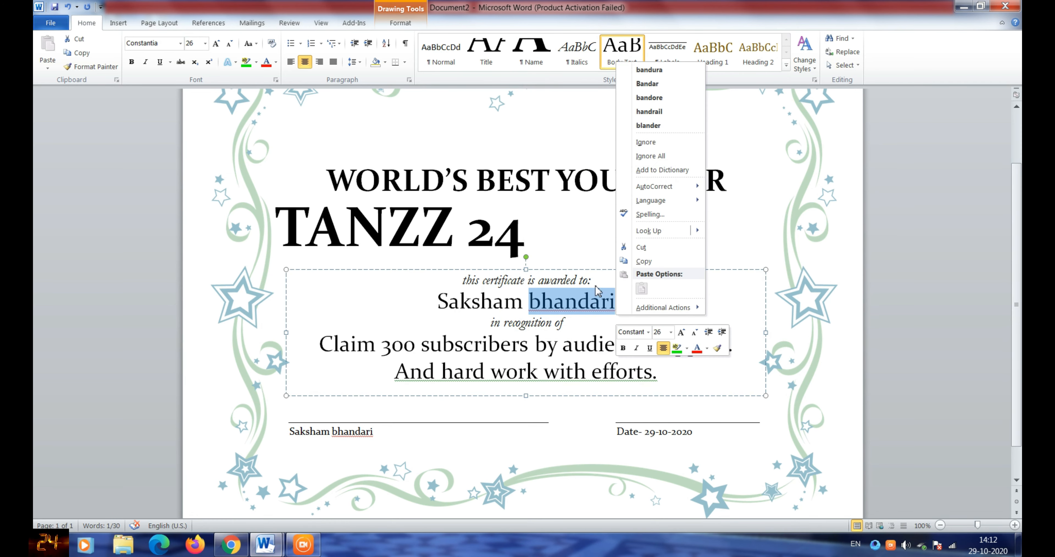
click(651, 156)
click(459, 391)
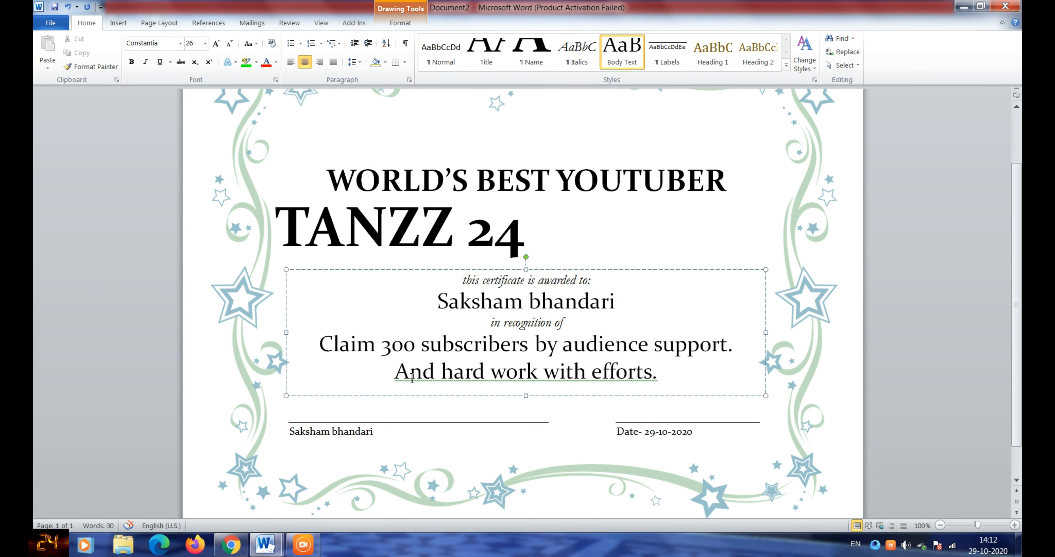
- Ignore the grammar flag on the line 'And hard work with efforts.'
drag(400, 372, 680, 377)
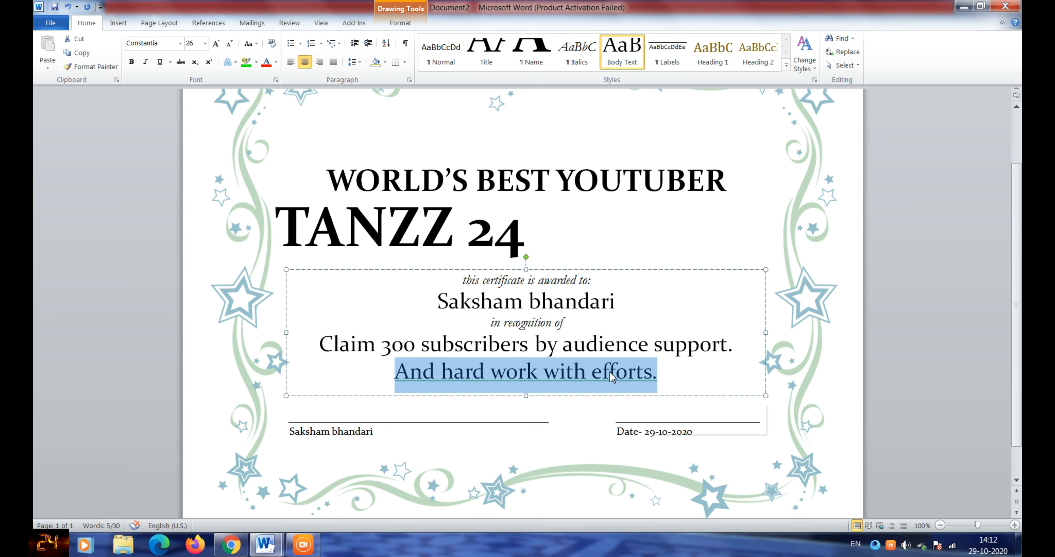
right_click(655, 383)
click(691, 262)
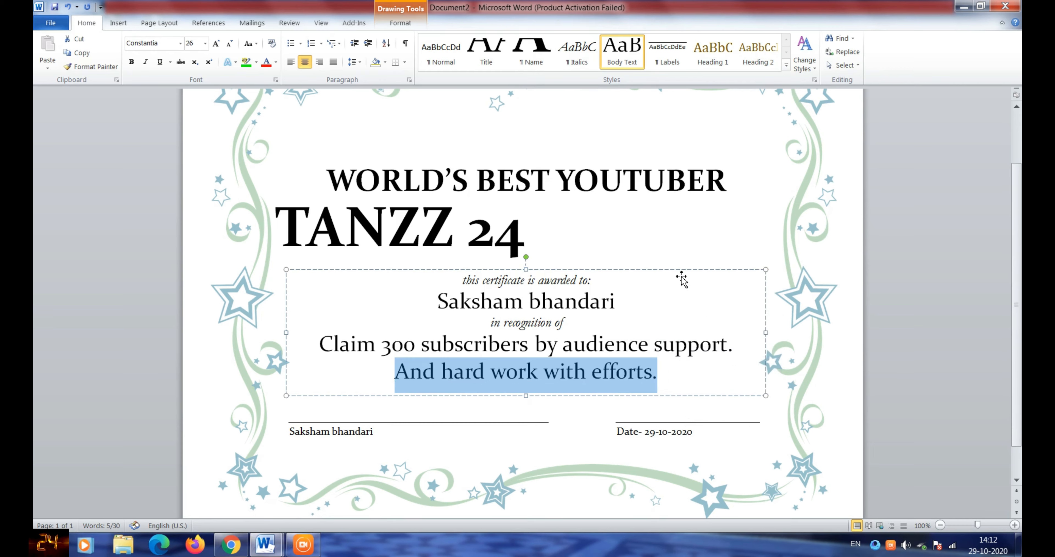
click(623, 546)
click(629, 526)
click(631, 550)
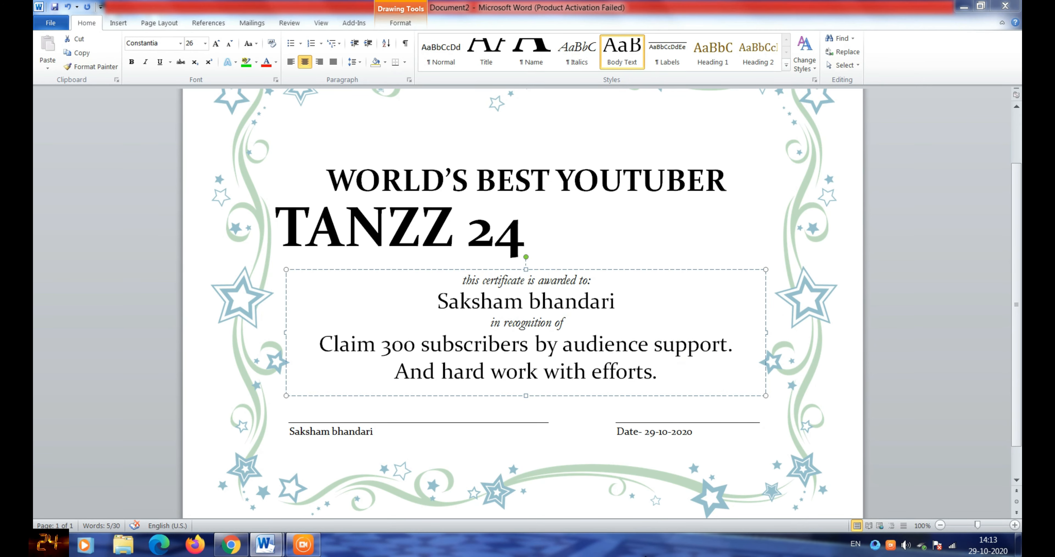
click(945, 426)
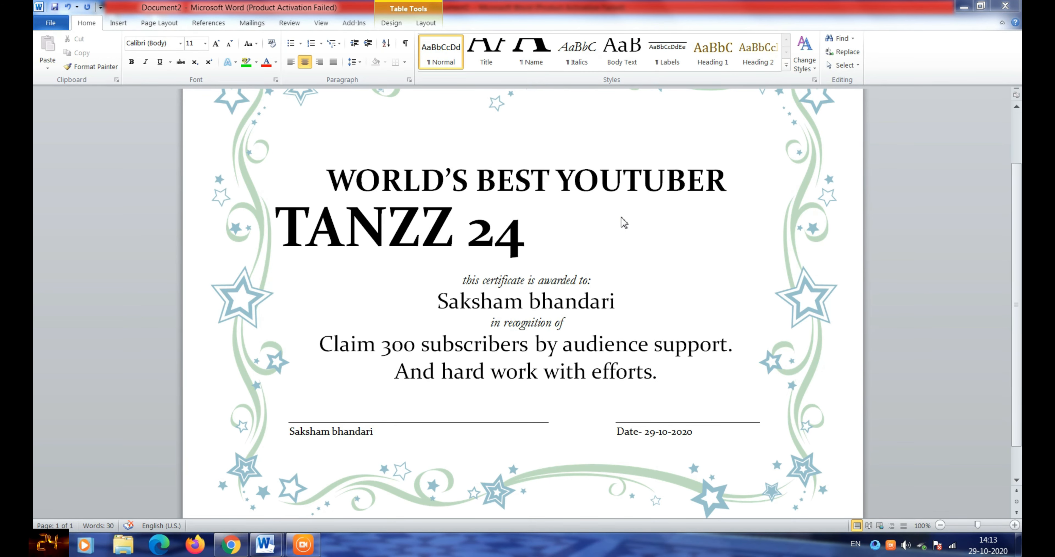
scroll(1012, 180, up, 2)
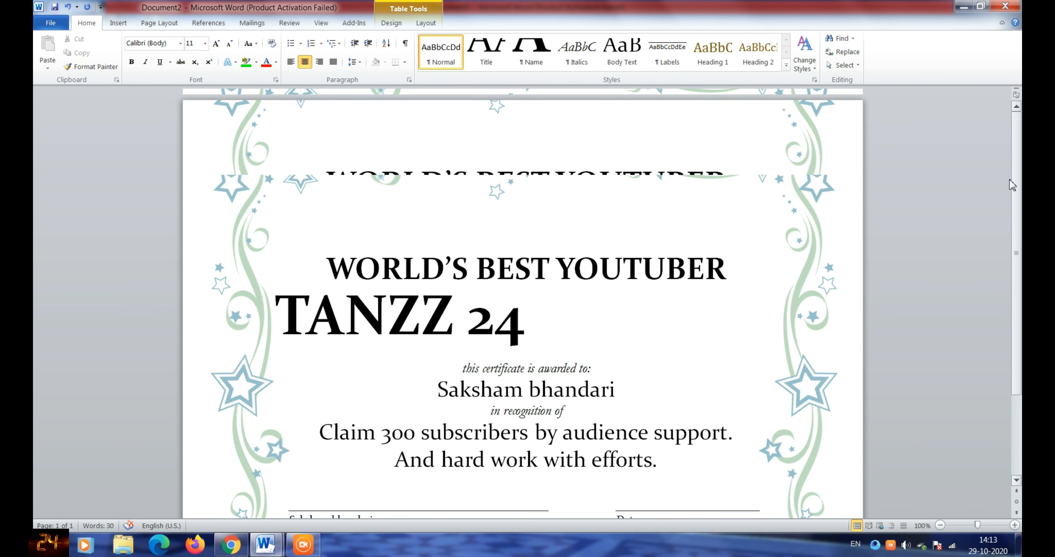
mouse_move(1009, 179)
mouse_down()
mouse_move(1013, 131)
mouse_move(1006, 292)
mouse_move(1003, 144)
mouse_up()
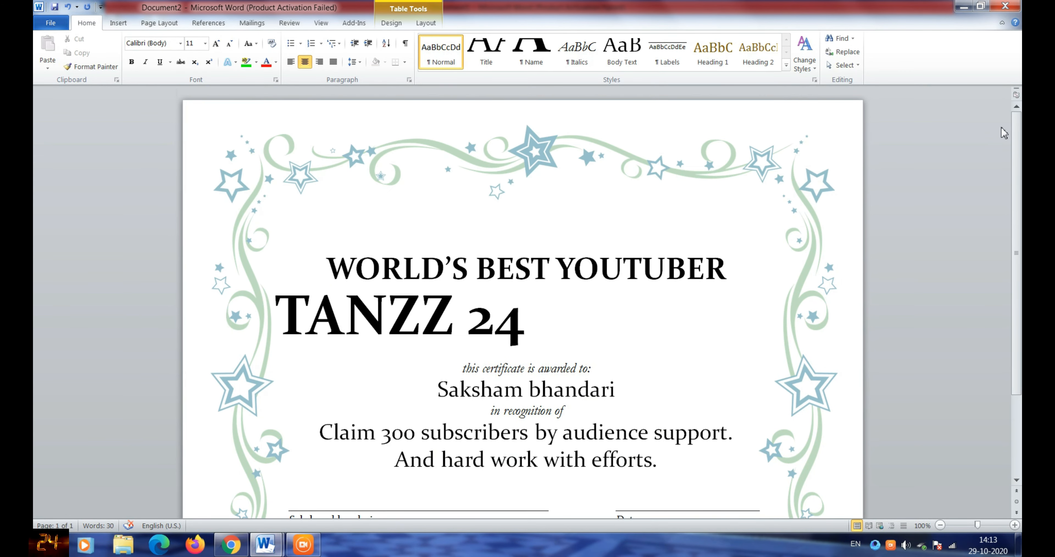
scroll(995, 237, down, 3)
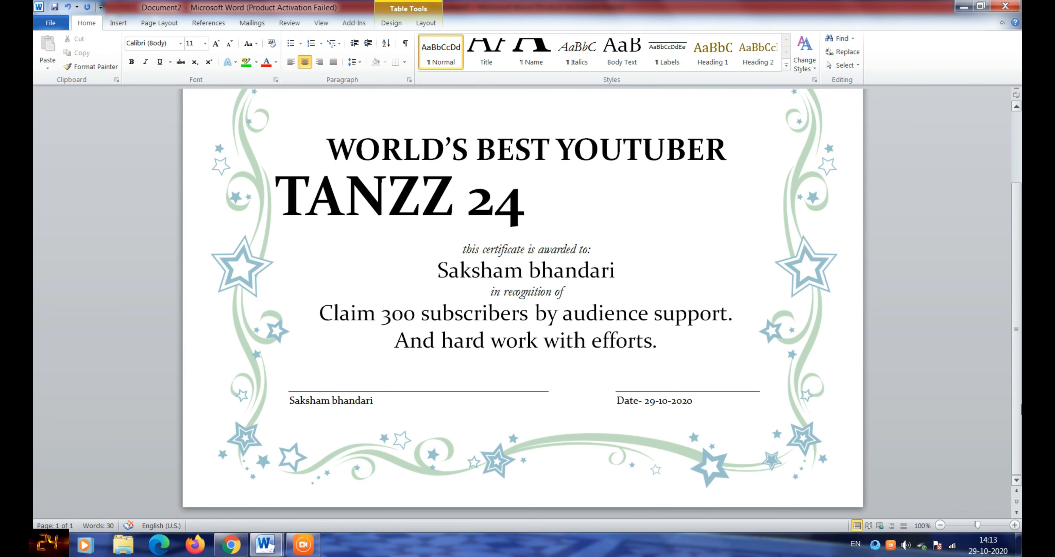
drag(1015, 316, 1020, 358)
key(ctrl+a)
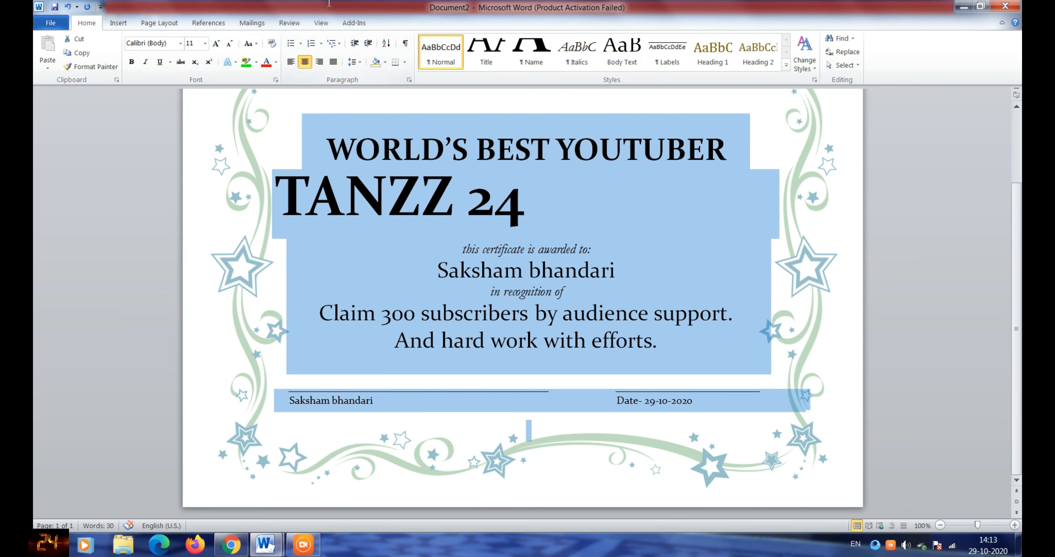
click(117, 23)
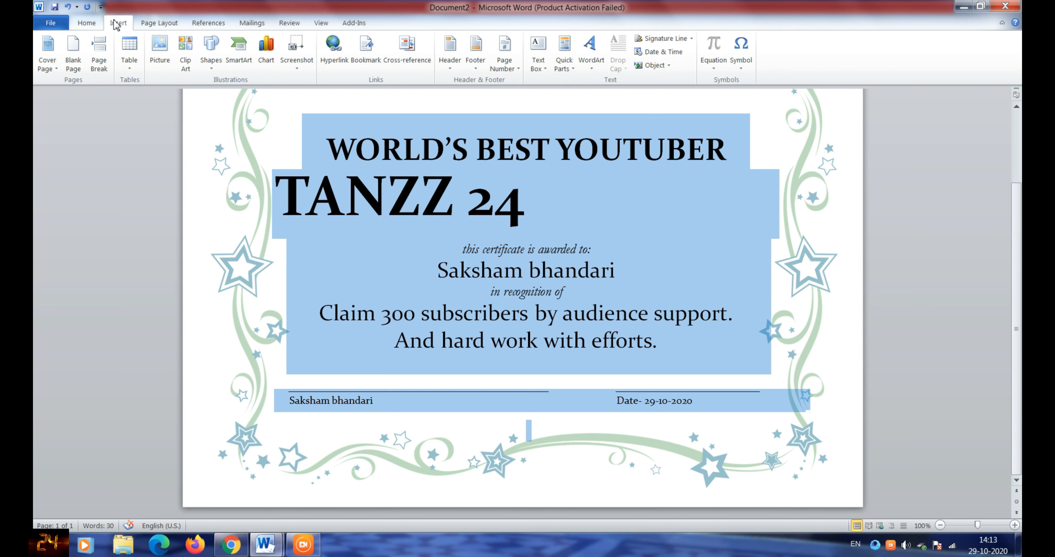
click(331, 466)
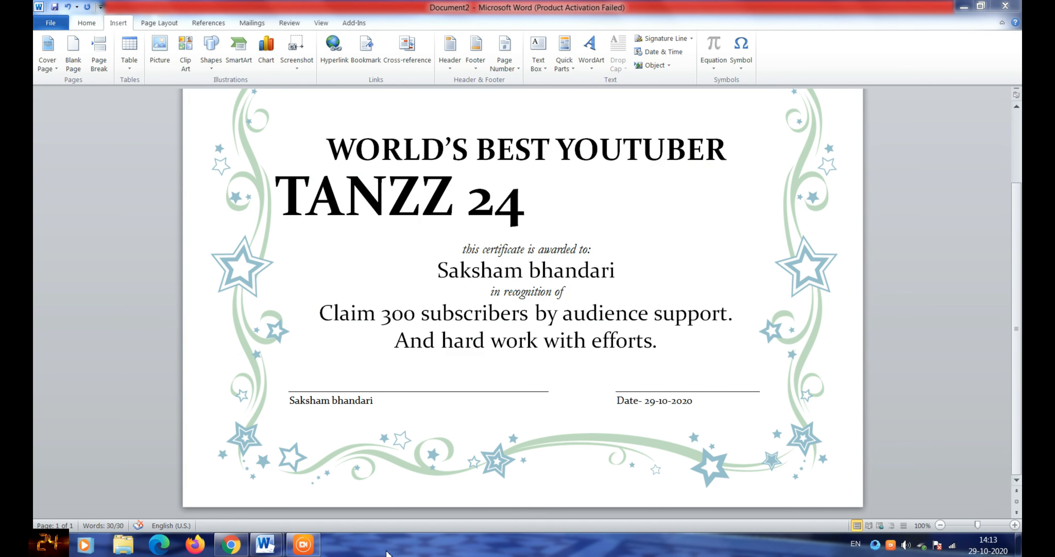
click(332, 149)
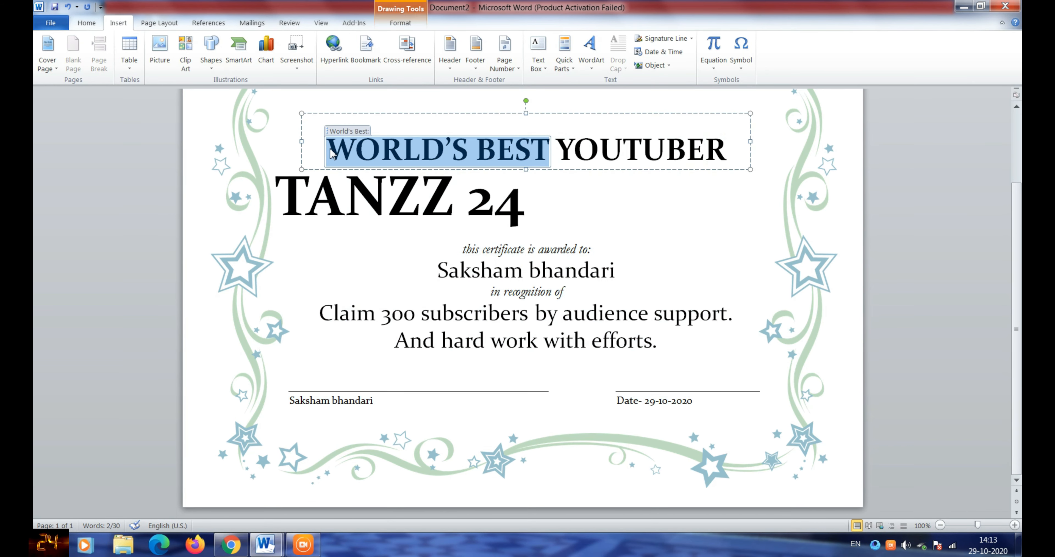
click(588, 198)
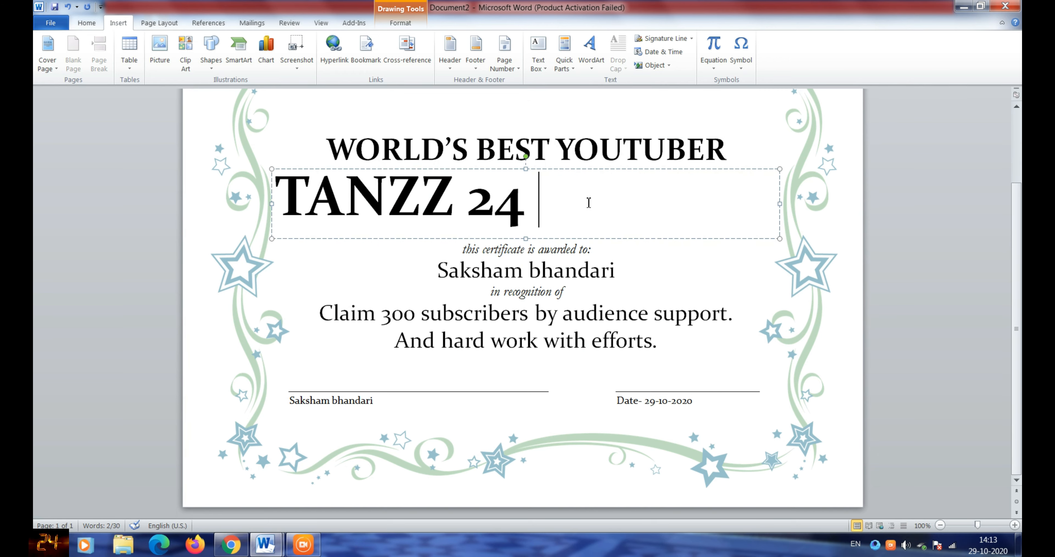
triple_click(587, 191)
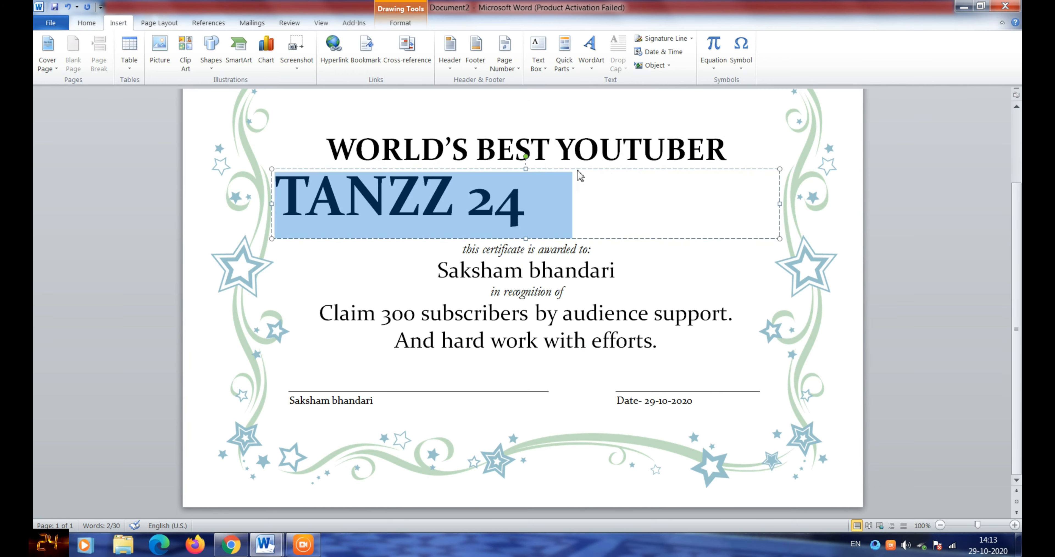
click(579, 180)
click(86, 22)
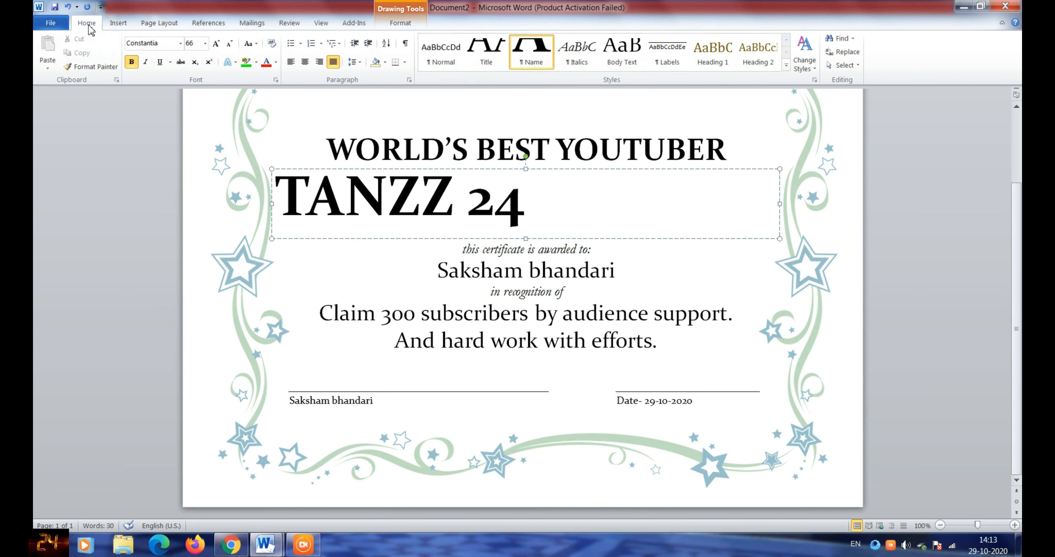
- Discard the certificate's unsaved changes and close it, leaving a blank Document1 open
click(61, 24)
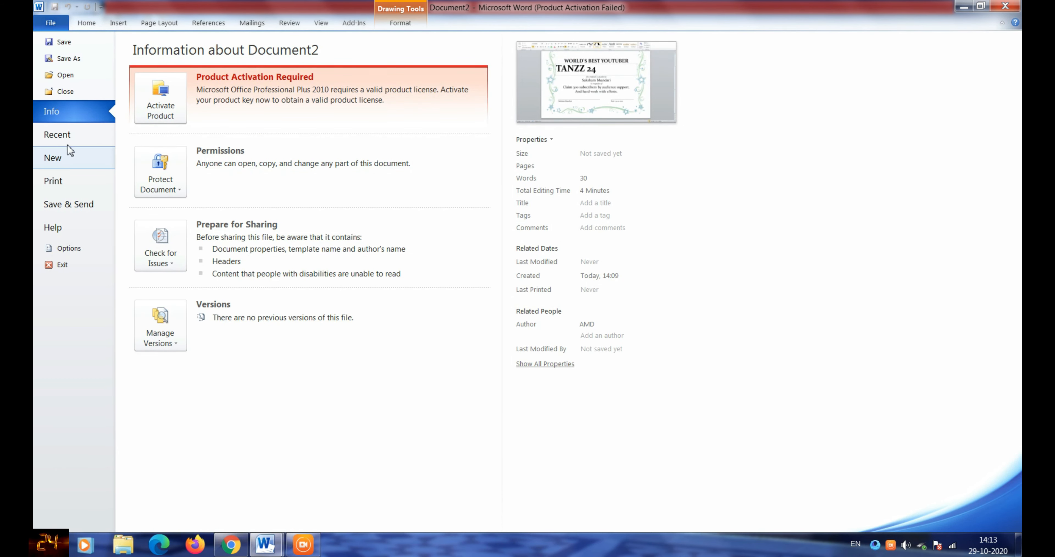
click(59, 160)
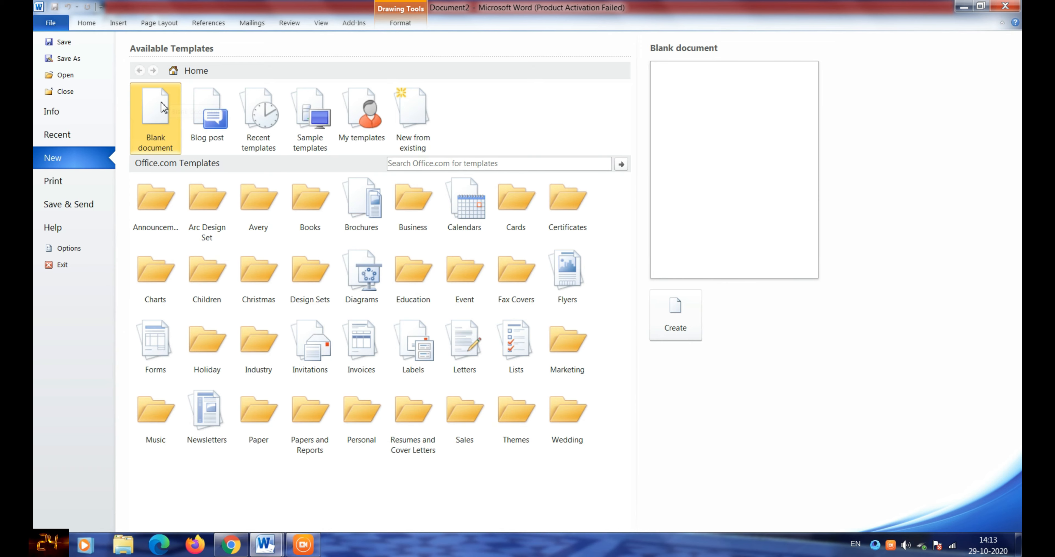
click(1005, 5)
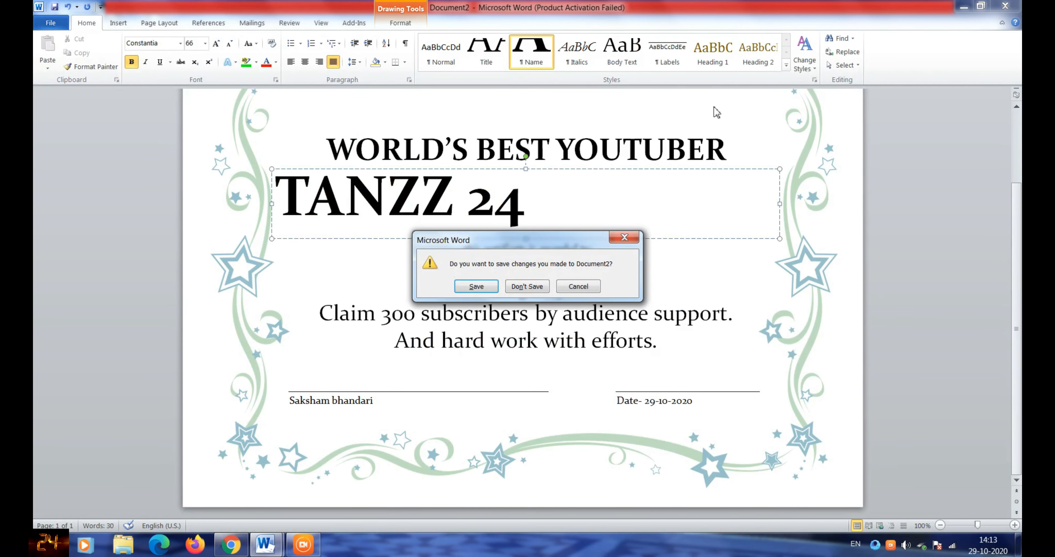
click(509, 287)
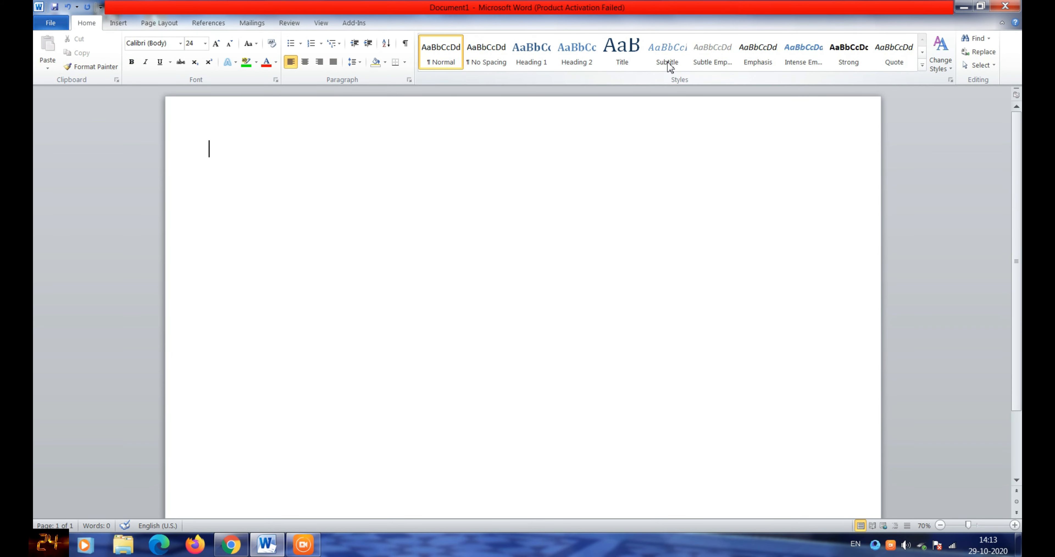
- Insert a dark-red style WordArt box and clear its placeholder text
click(110, 23)
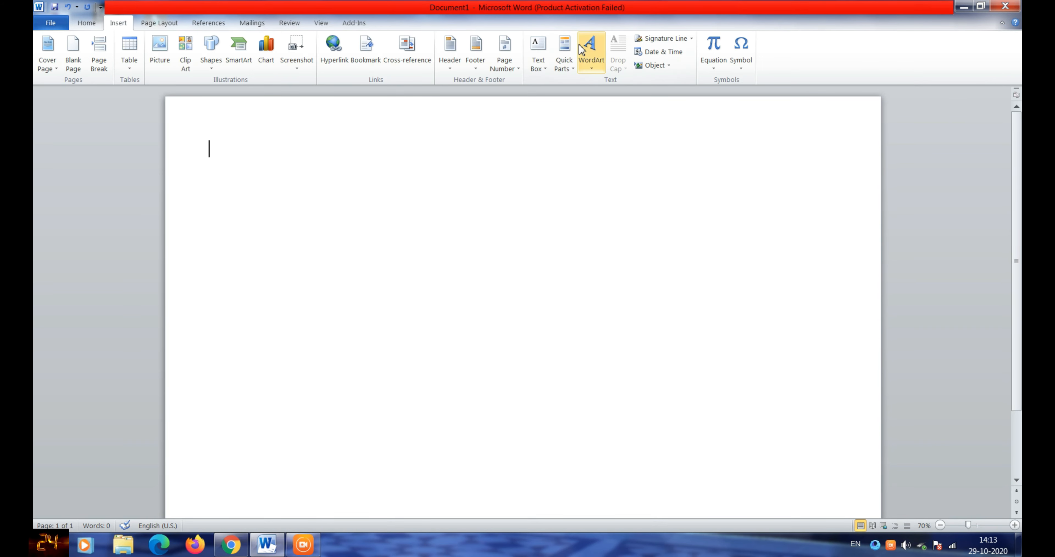
click(591, 46)
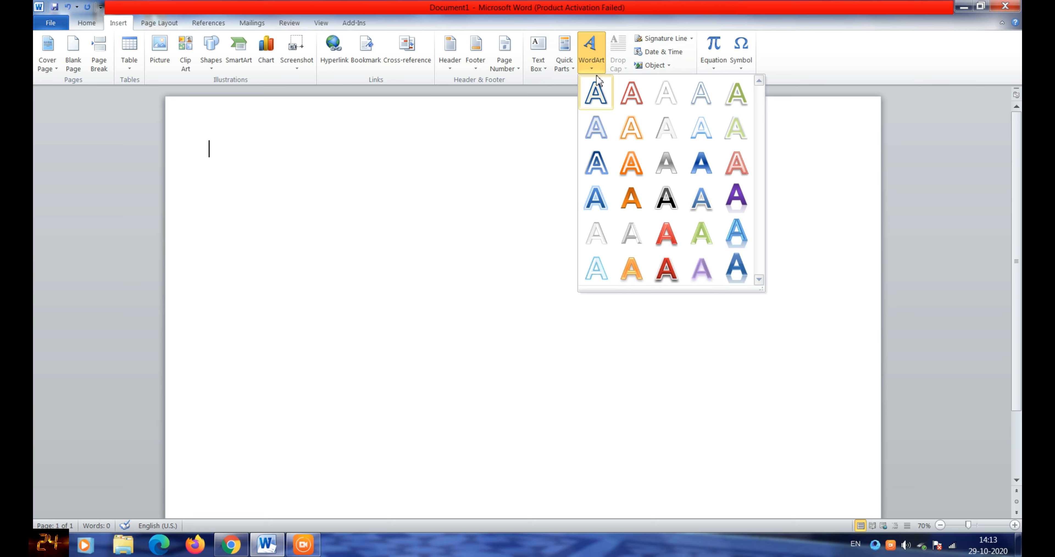
click(666, 269)
key(Delete)
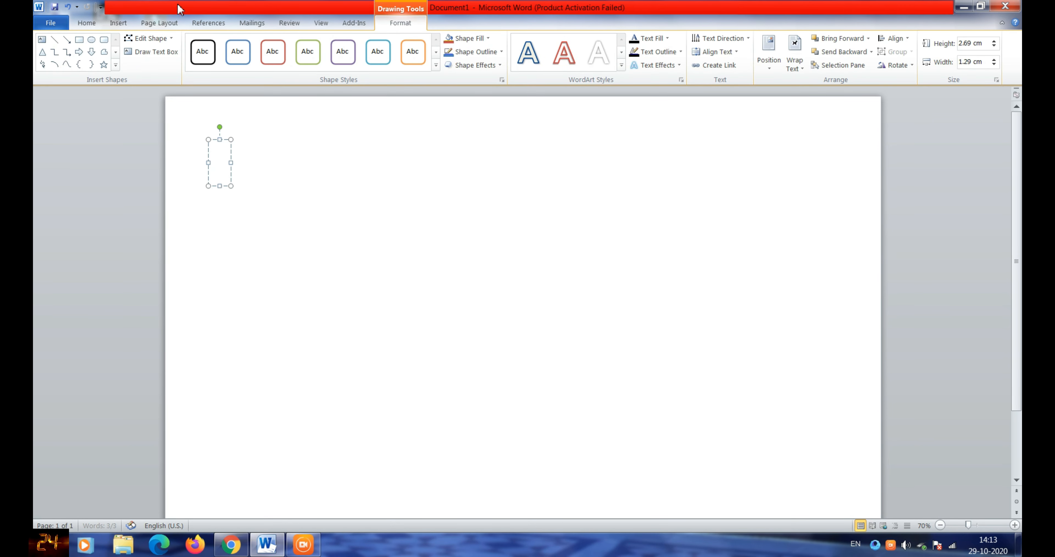
- Set the WordArt font size to 48 and type 'Thank you for watching my video'
click(92, 24)
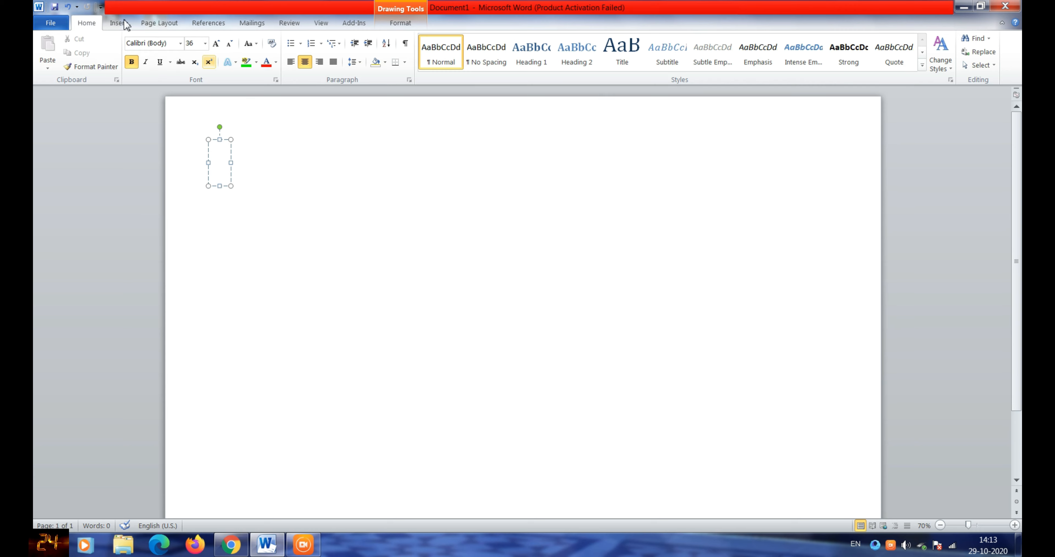
click(205, 43)
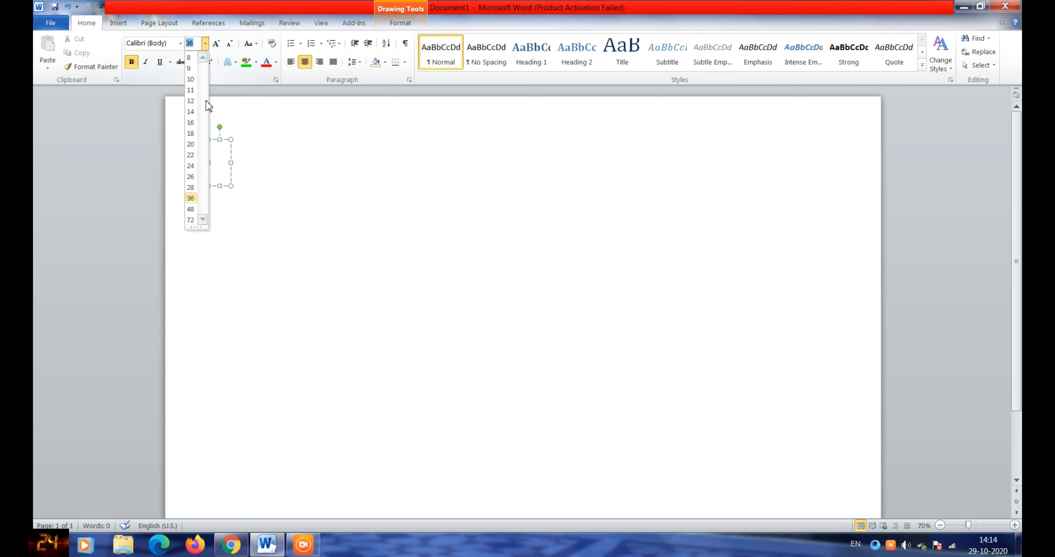
click(196, 202)
text(T)
key(BackSpace)
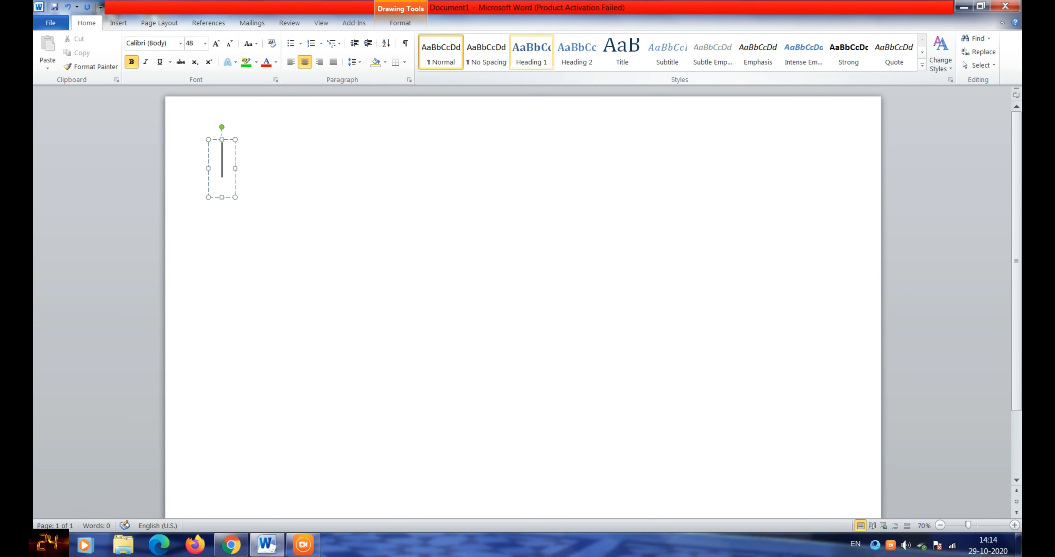
text(Thank you)
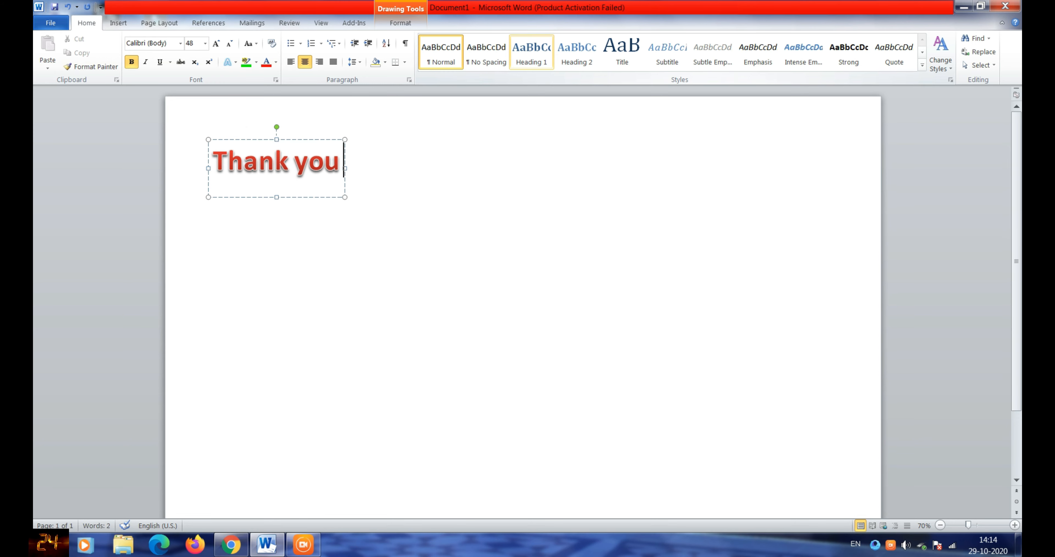
text( for watching)
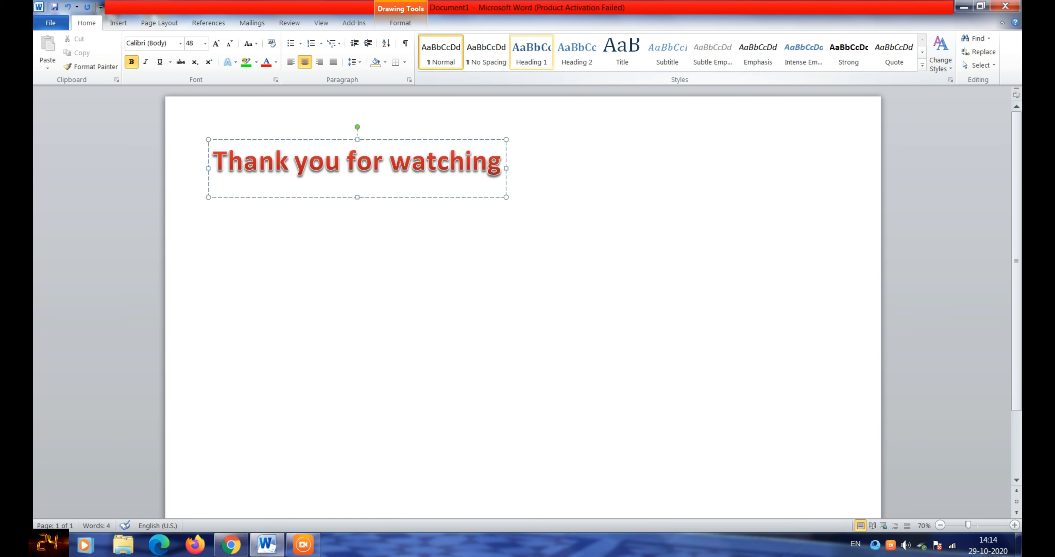
text( my video)
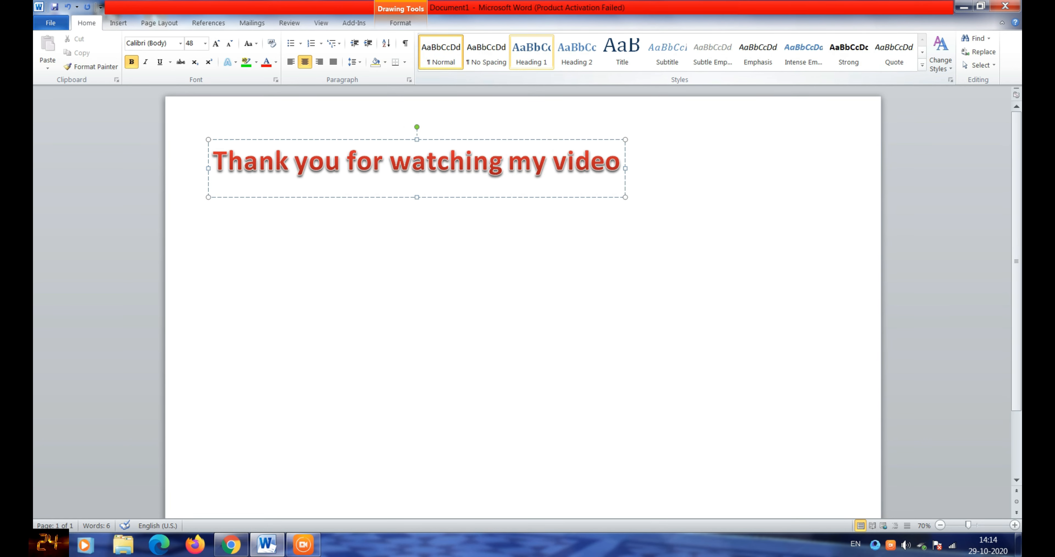